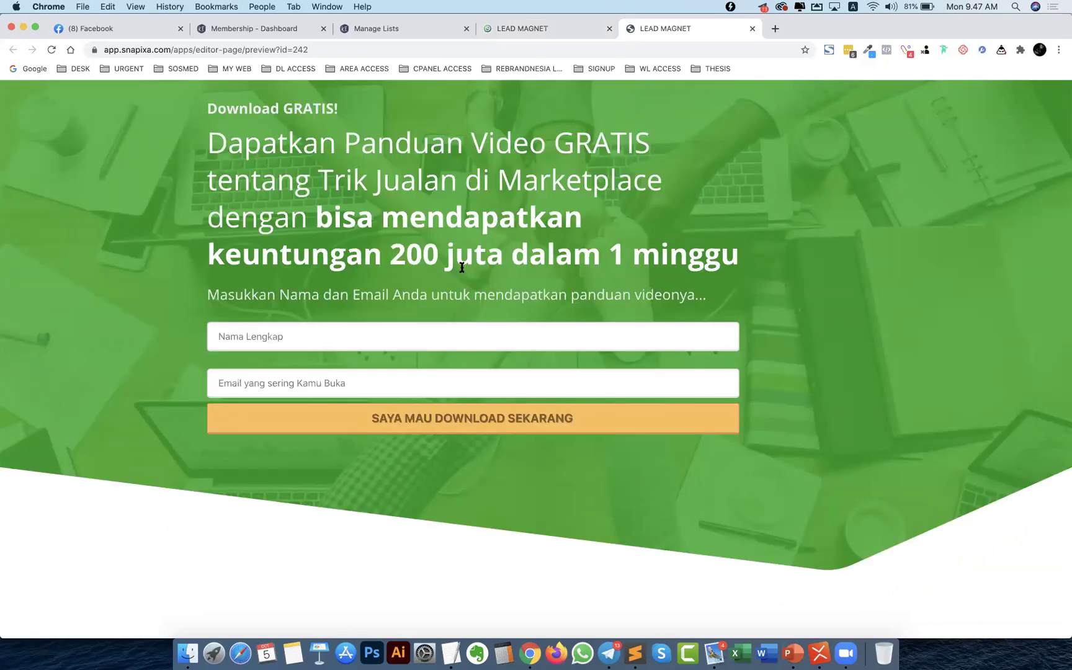
left_click(236, 331)
left_click(138, 332)
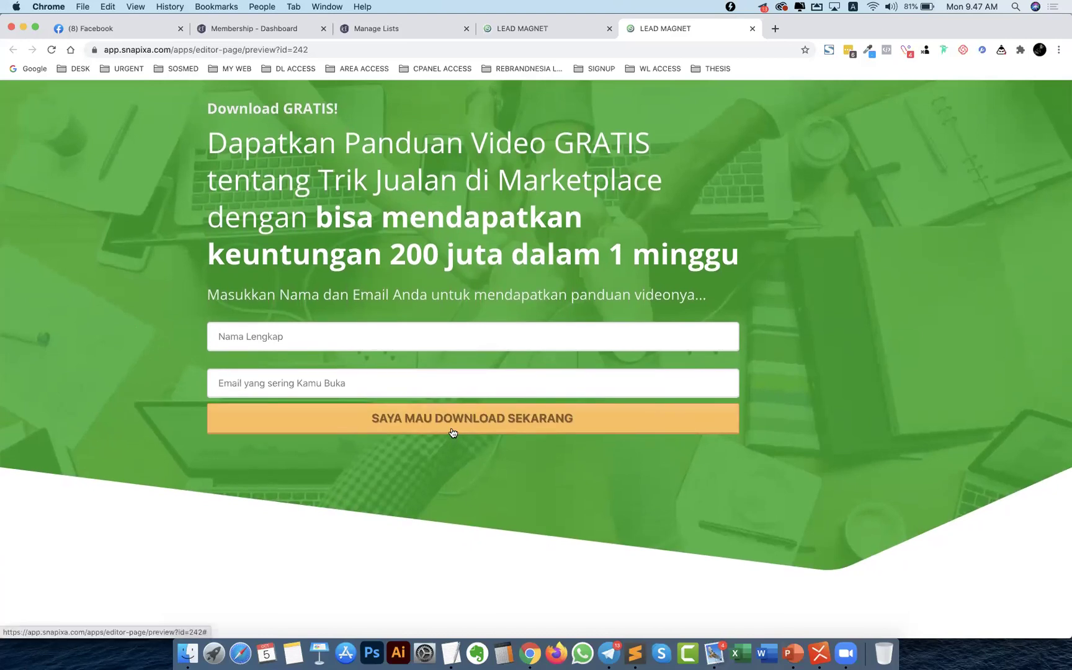
- In the LEAD MAGNET page builder, set the SAYA MAU DOWNLOAD SEKARANG button's action to submit the form/page and save the page
left_click(530, 31)
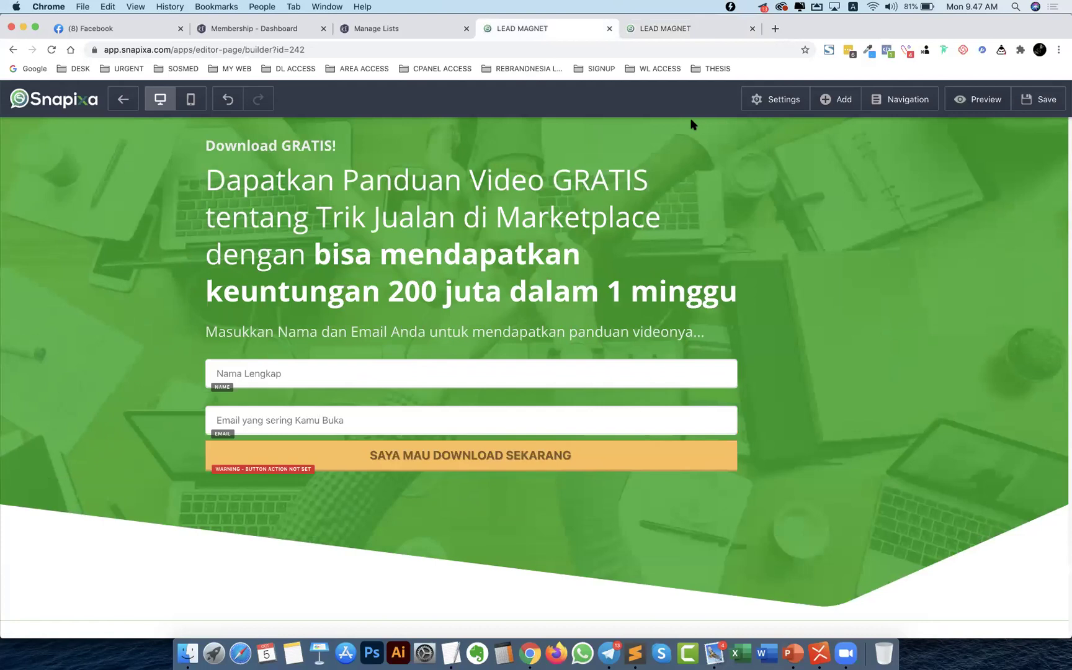
left_click(640, 444)
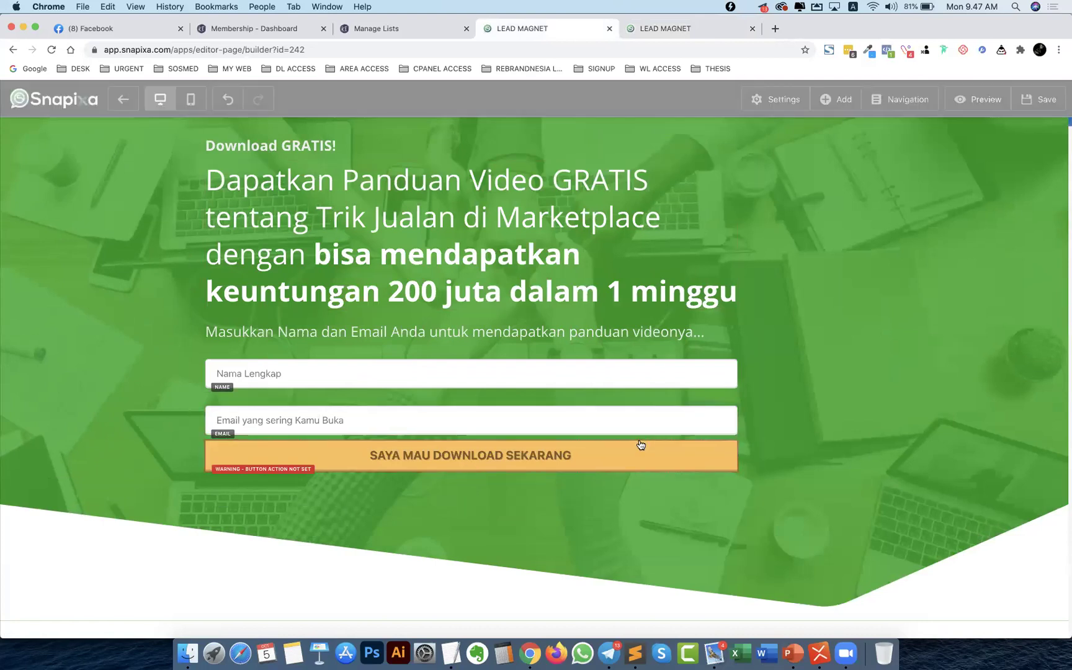
left_click(959, 156)
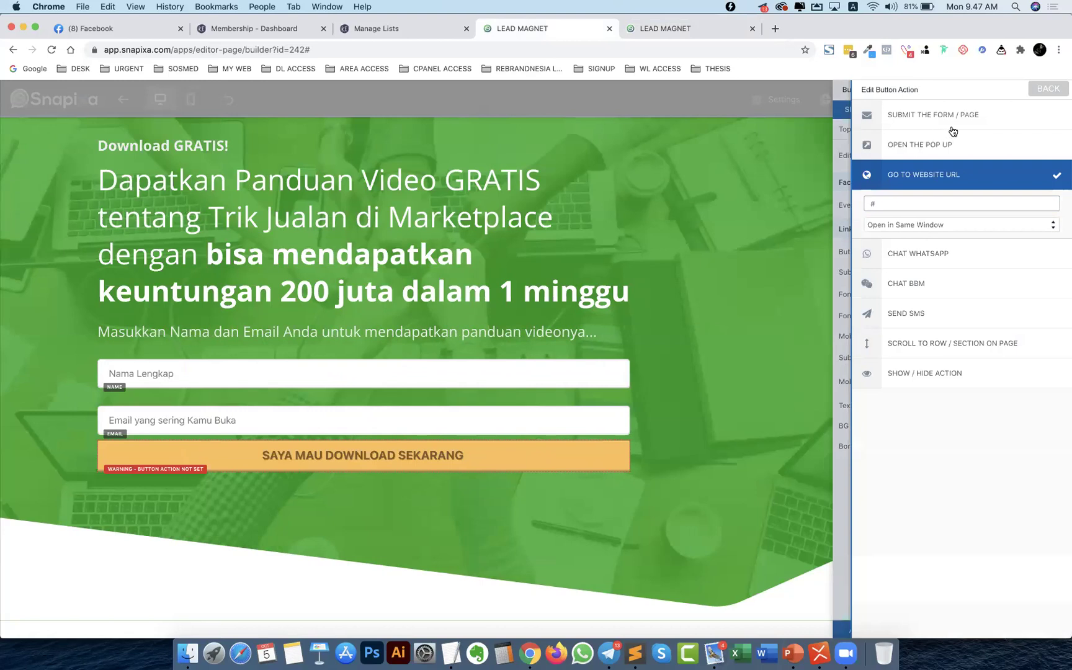
left_click(951, 127)
left_click(780, 167)
left_click(1043, 99)
left_click(1006, 144)
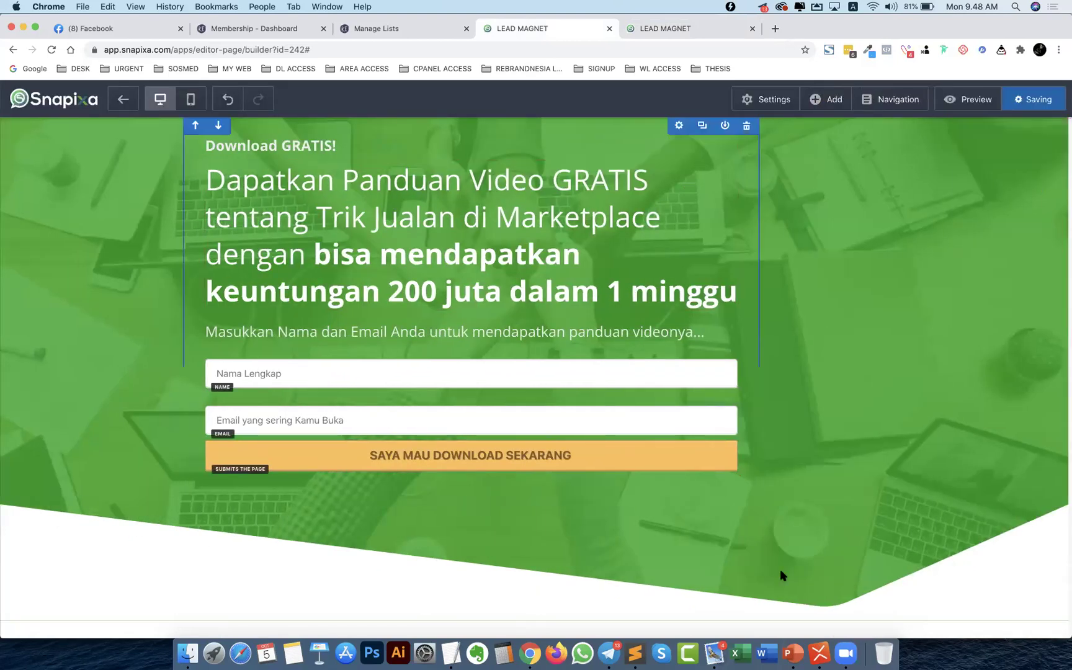
- Switch to XMind and add the subtopic "Tool Email Marketing yang Kita Gunakan" under Opt-in Page
left_click(819, 653)
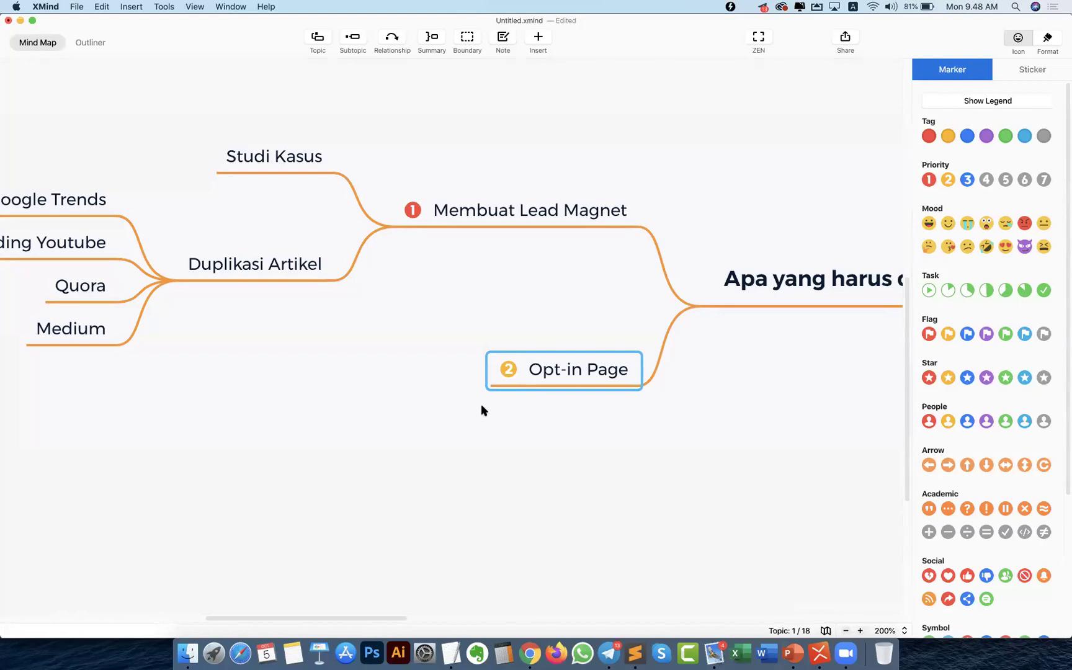
key("Return")
left_click_drag(567, 395, 458, 360)
double_click(401, 371)
type("Autor")
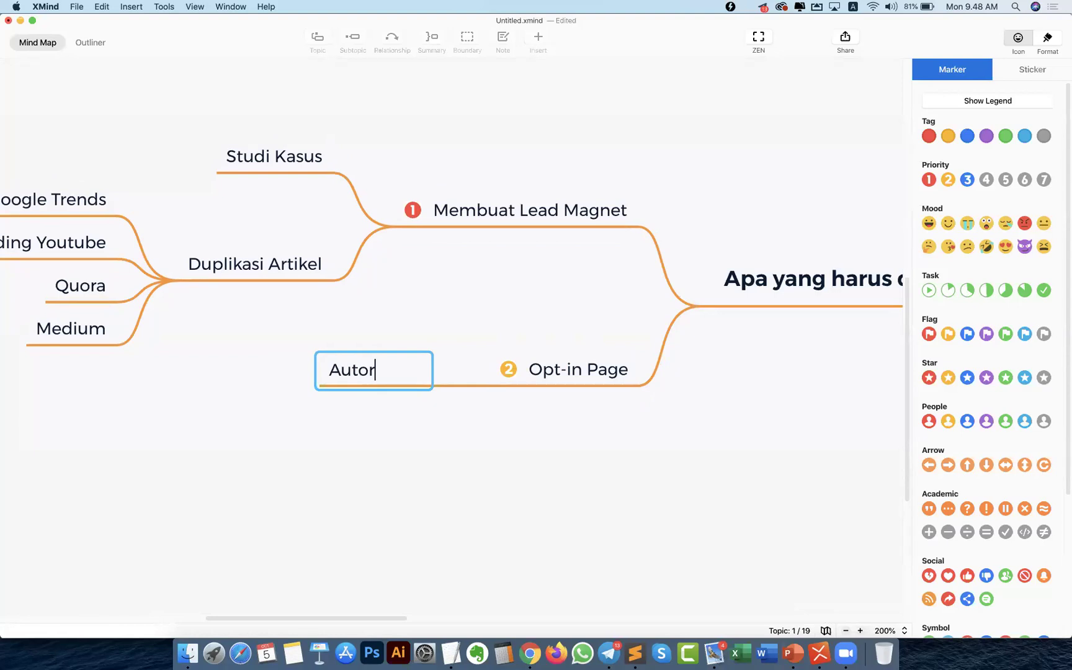
key("super+a")
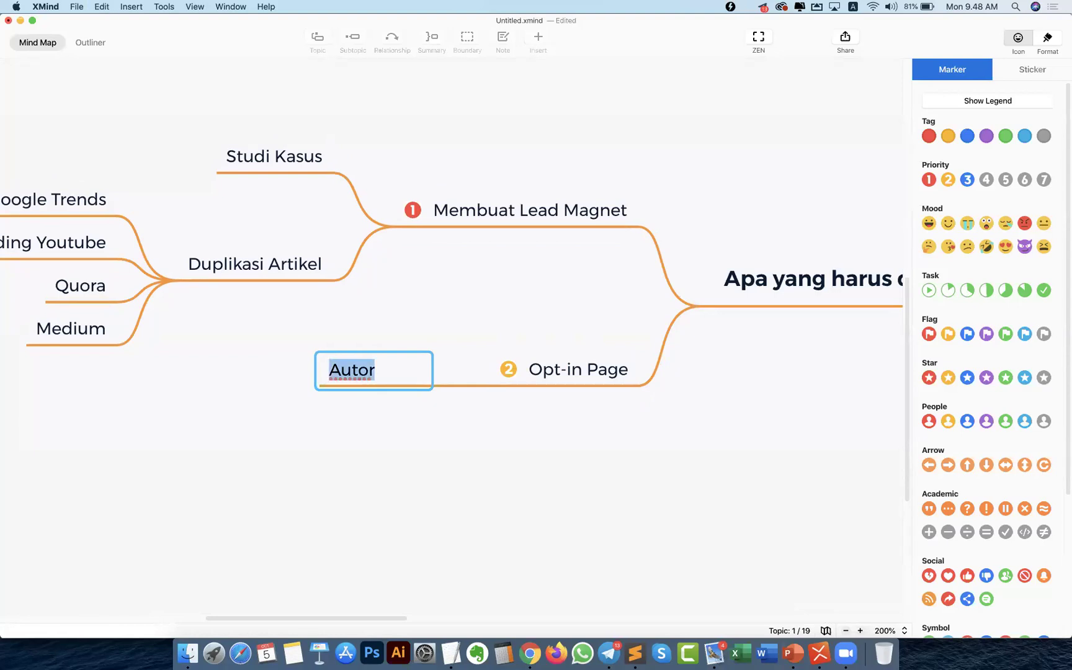
type("Tool")
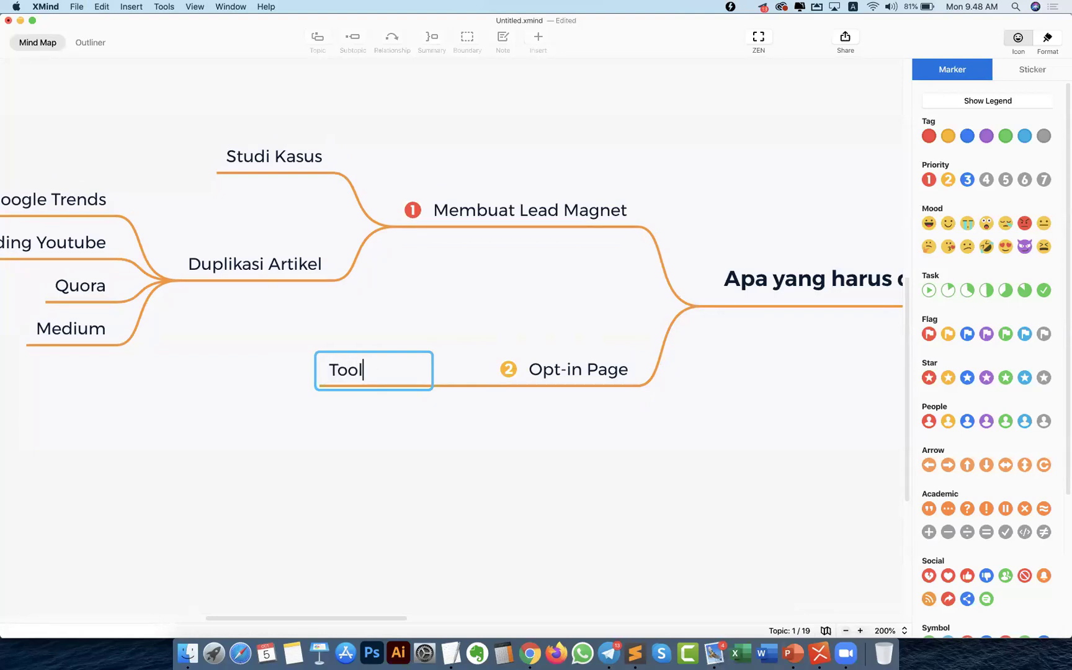
type(" Email Marketing")
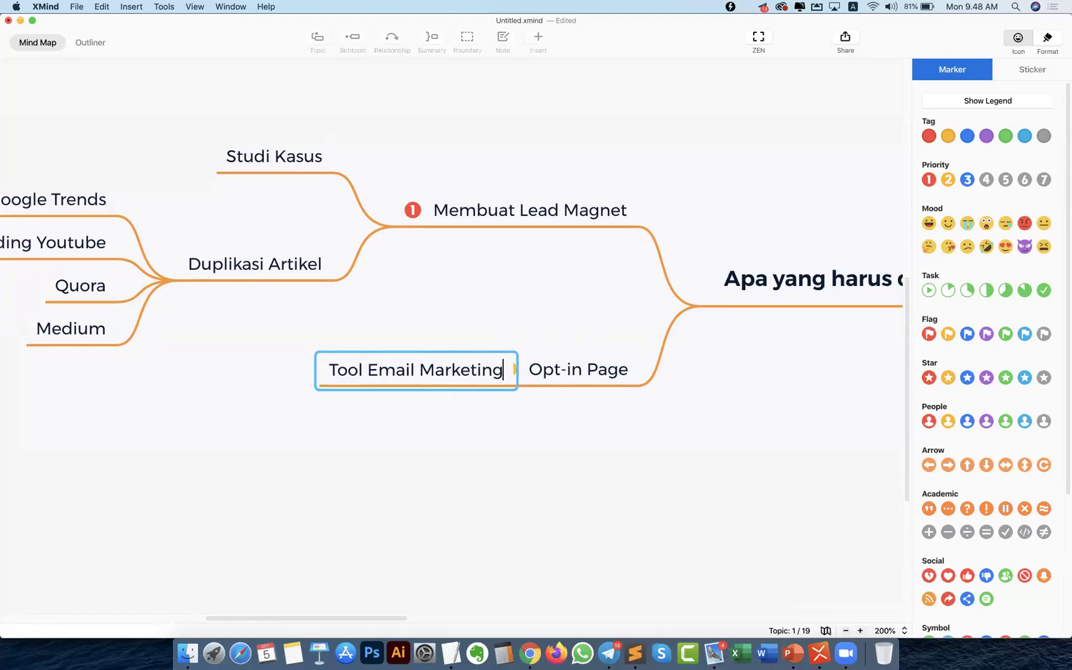
type(" yang Kita D")
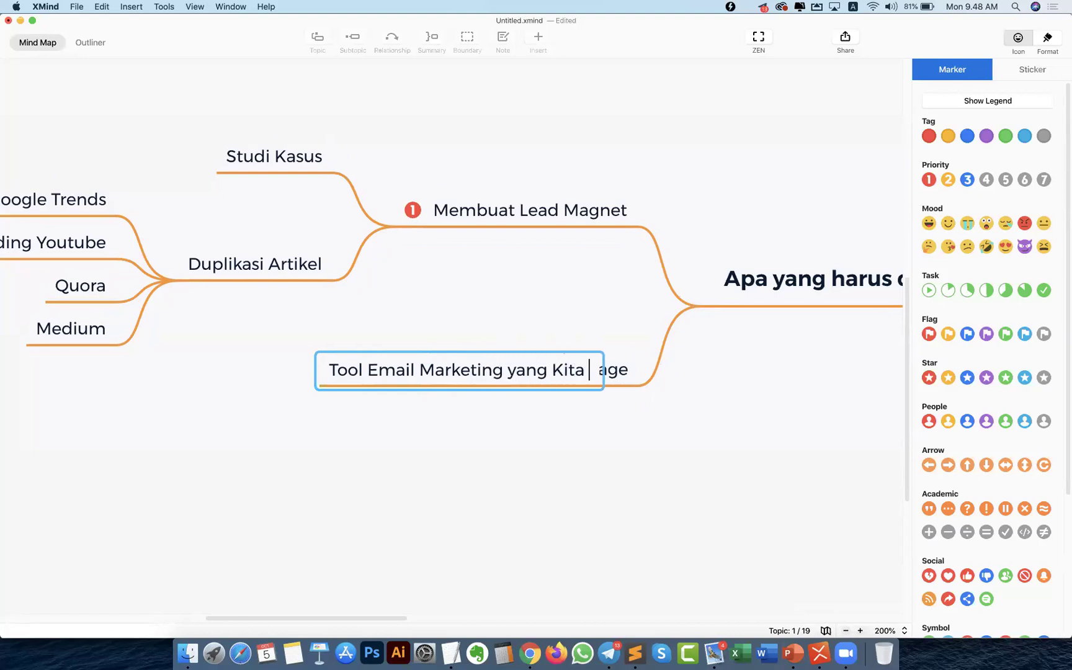
key("BackSpace")
type("Gunakan")
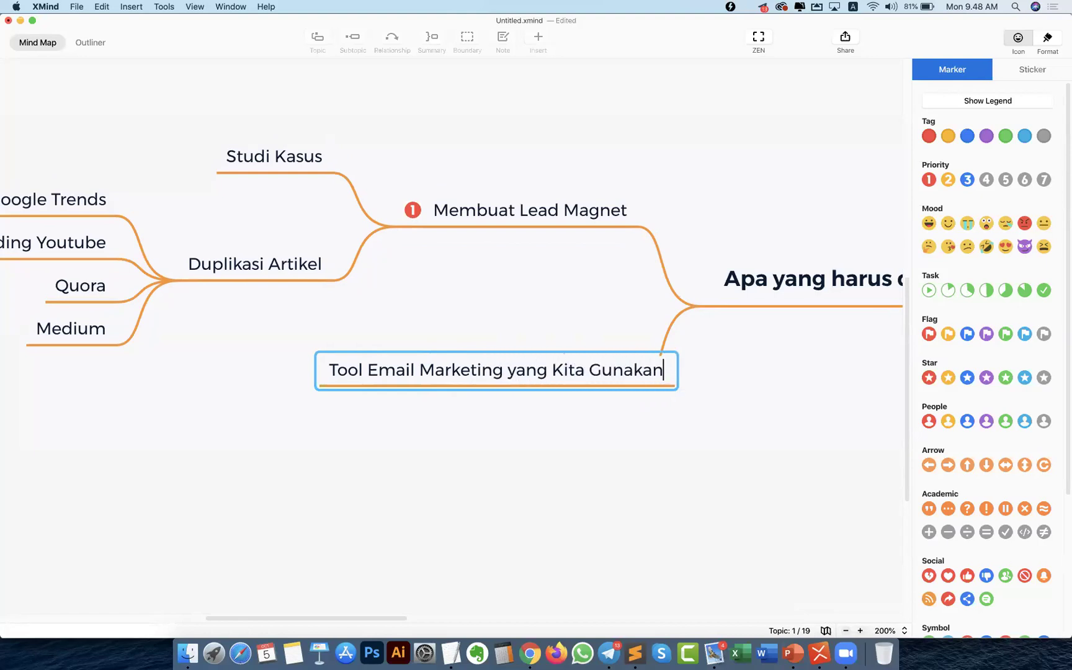
key("Return")
left_click(365, 429)
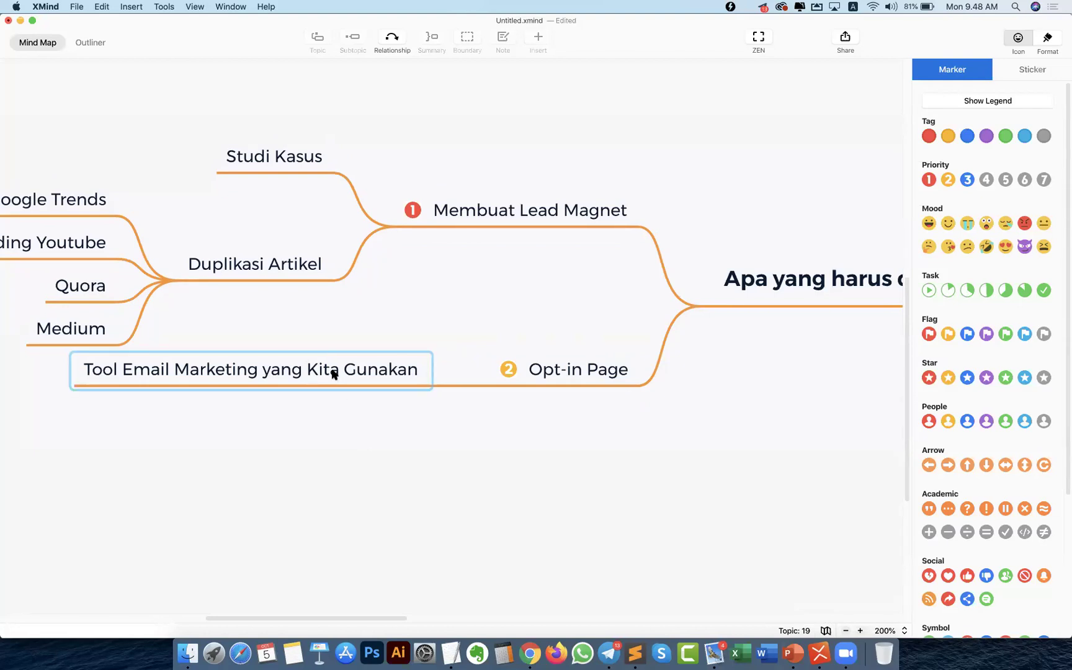
- Switch to Chrome and log out of the current Kirim.Email account from the Manage Lists page
left_click(529, 652)
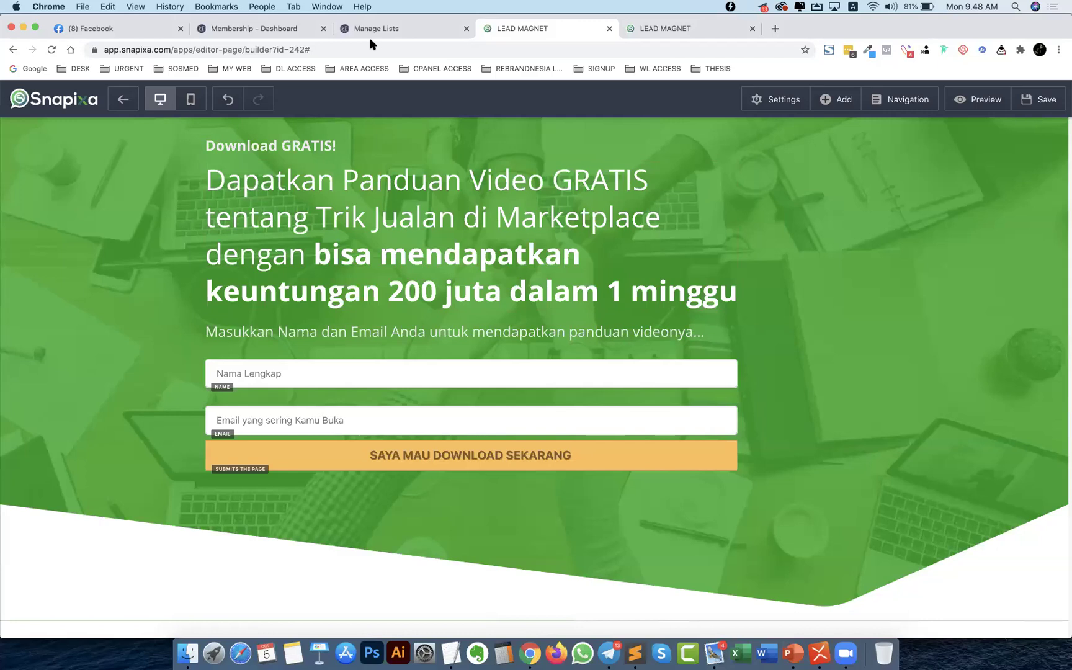
left_click(448, 27)
left_click(1046, 98)
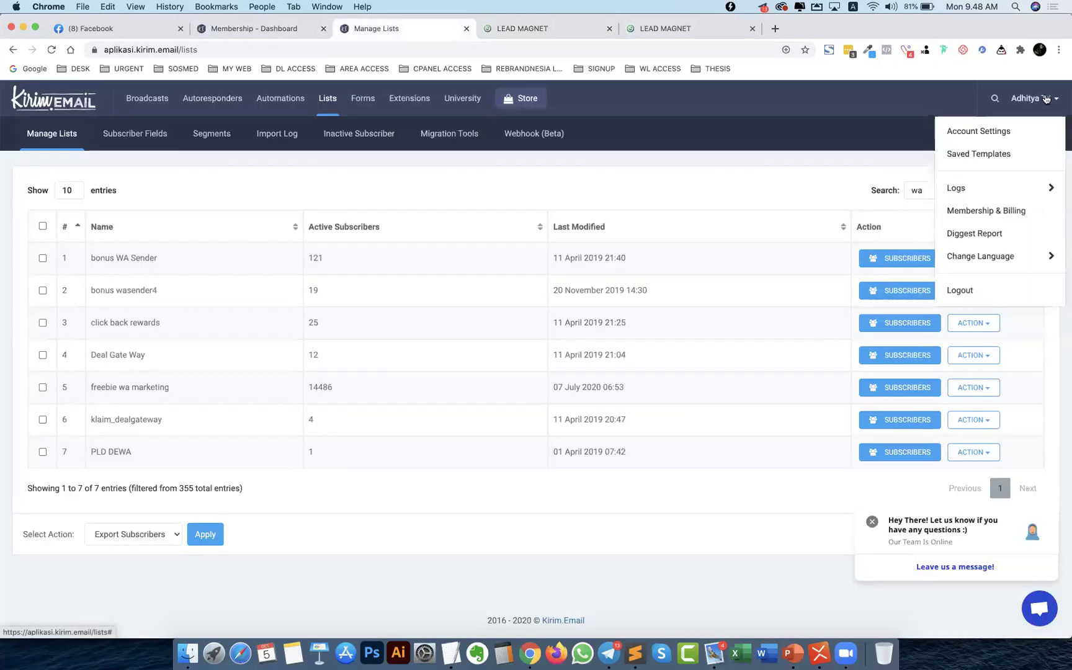
left_click(971, 297)
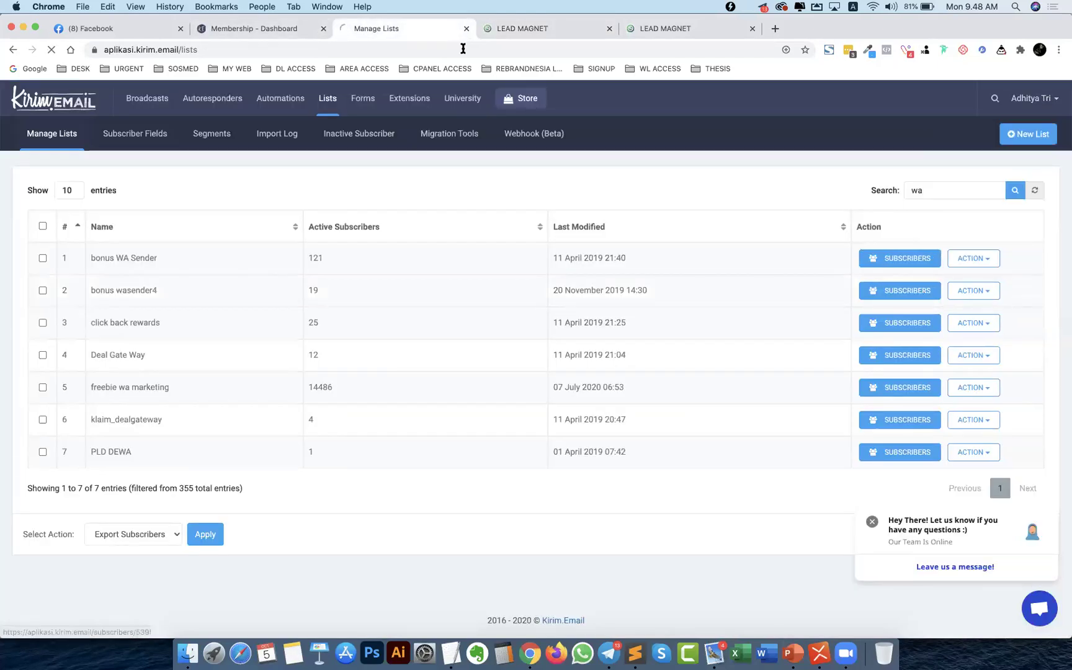
- Close the logged-out app tab, then sign in to the Kirim.Email membership area with the other account and open its app dashboard
left_click(299, 30)
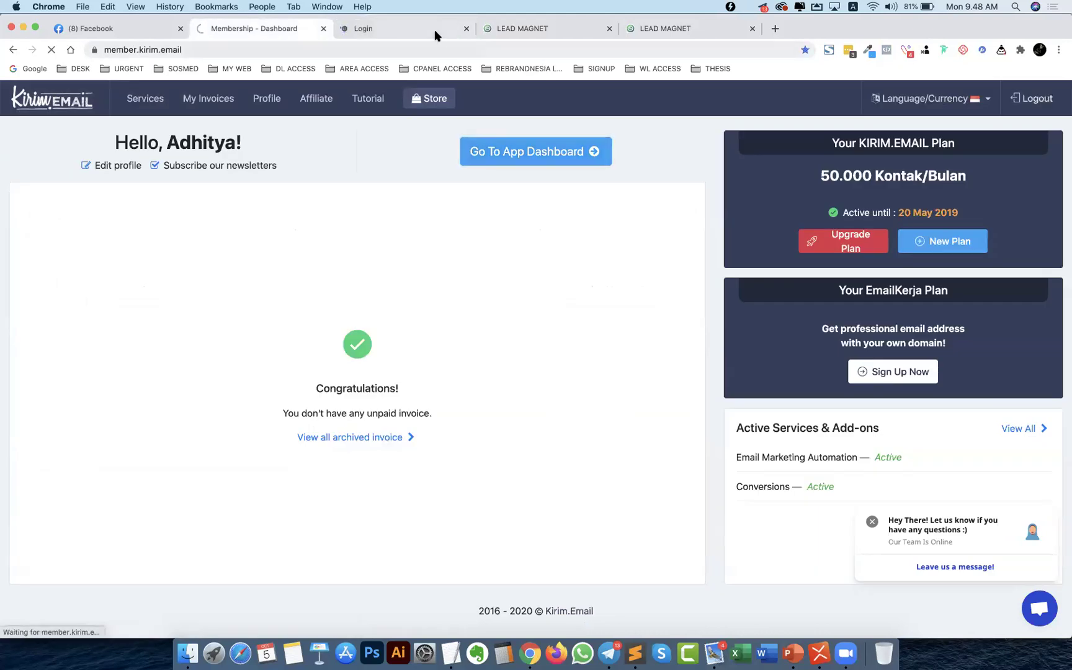
left_click(435, 29)
left_click(467, 29)
left_click(294, 29)
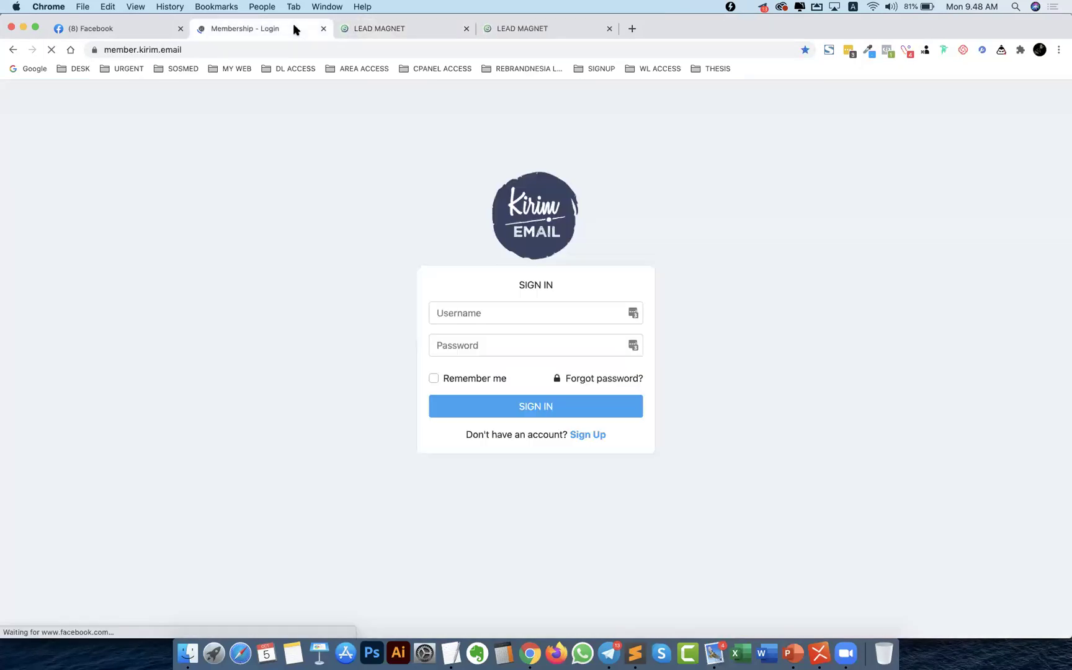
left_click(497, 417)
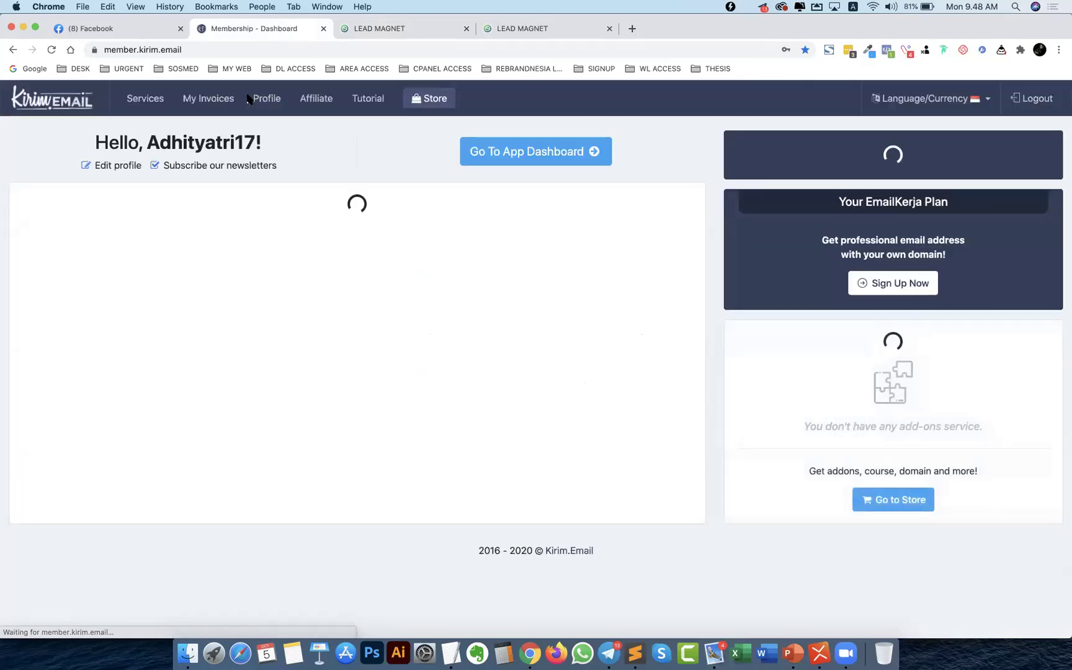
left_click(504, 145)
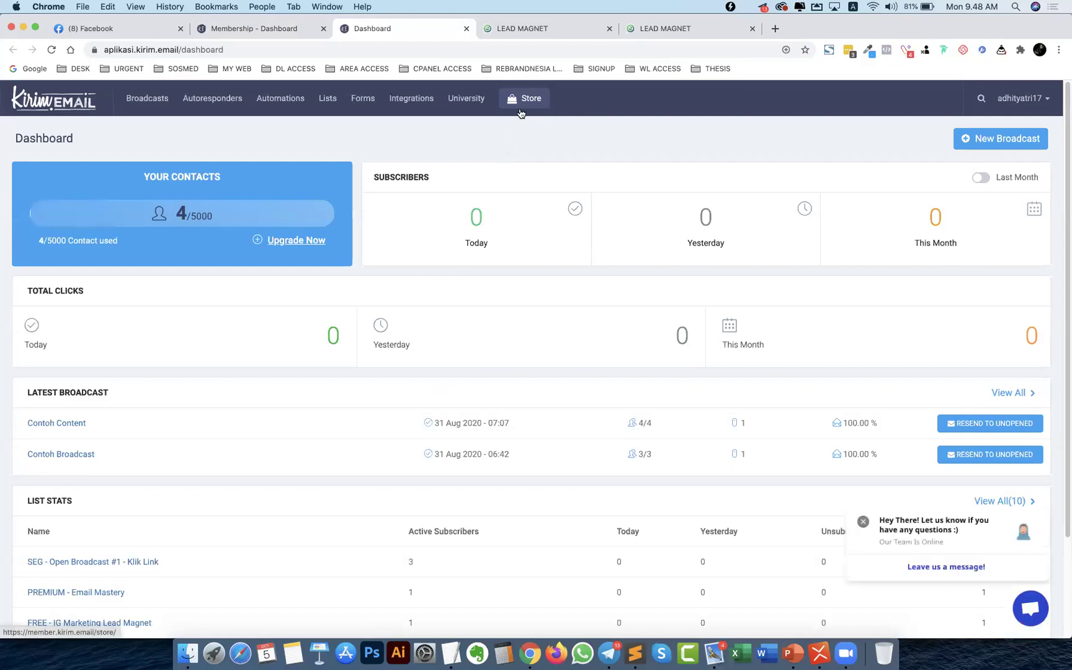
- Start a new subscriber list and enter FREE MARKETPLACE as its internal name
left_click(315, 100)
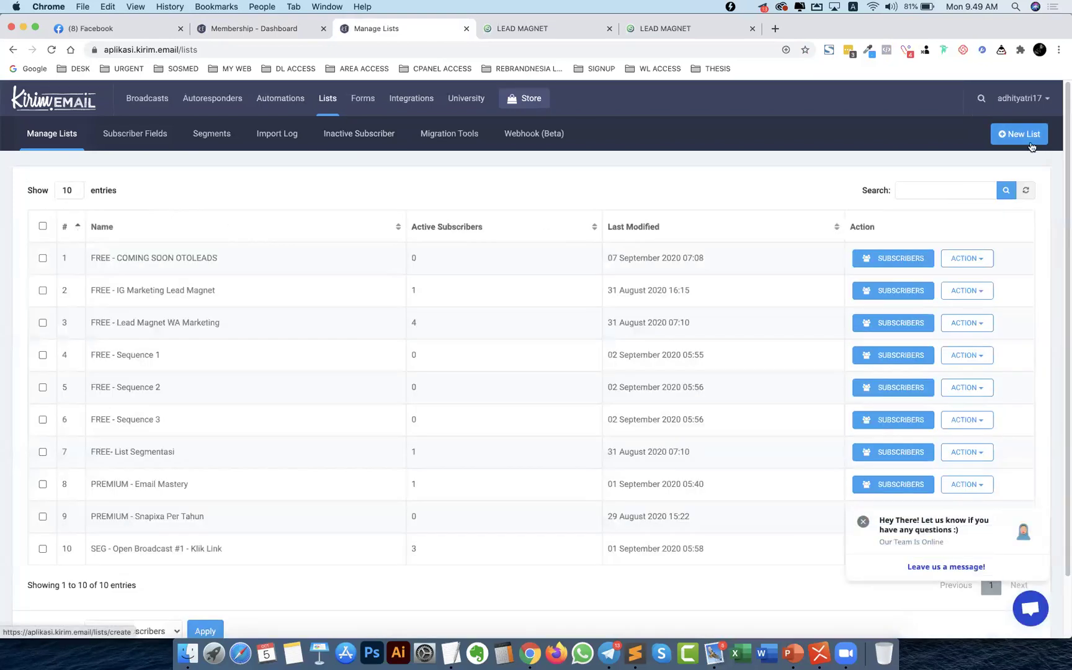
left_click(1032, 147)
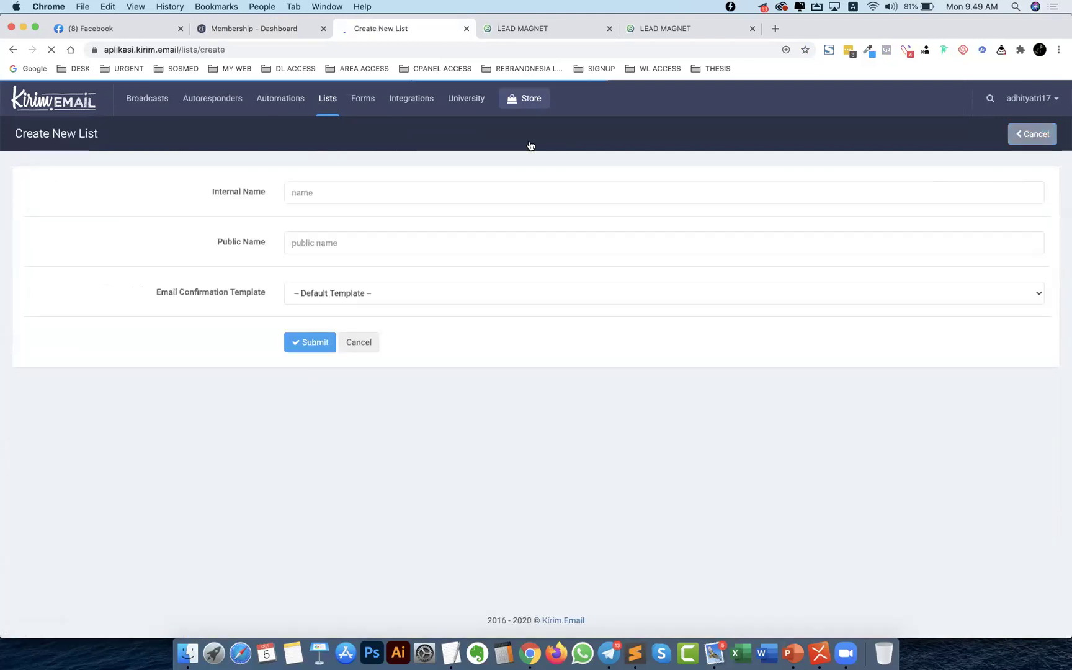
left_click(358, 186)
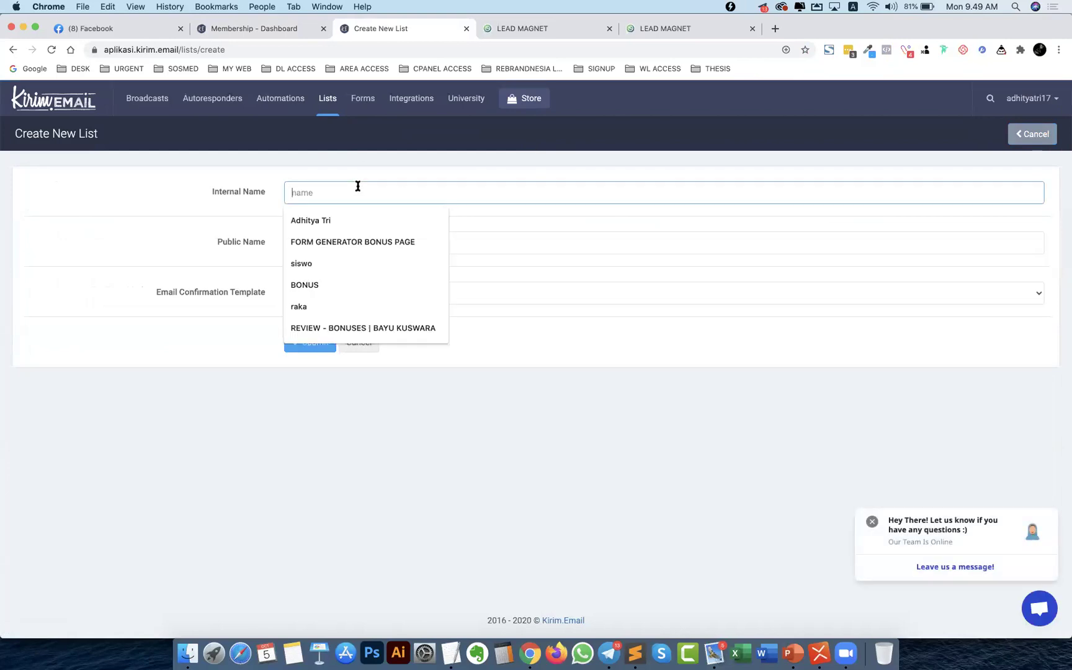
type("FREE WEBIN")
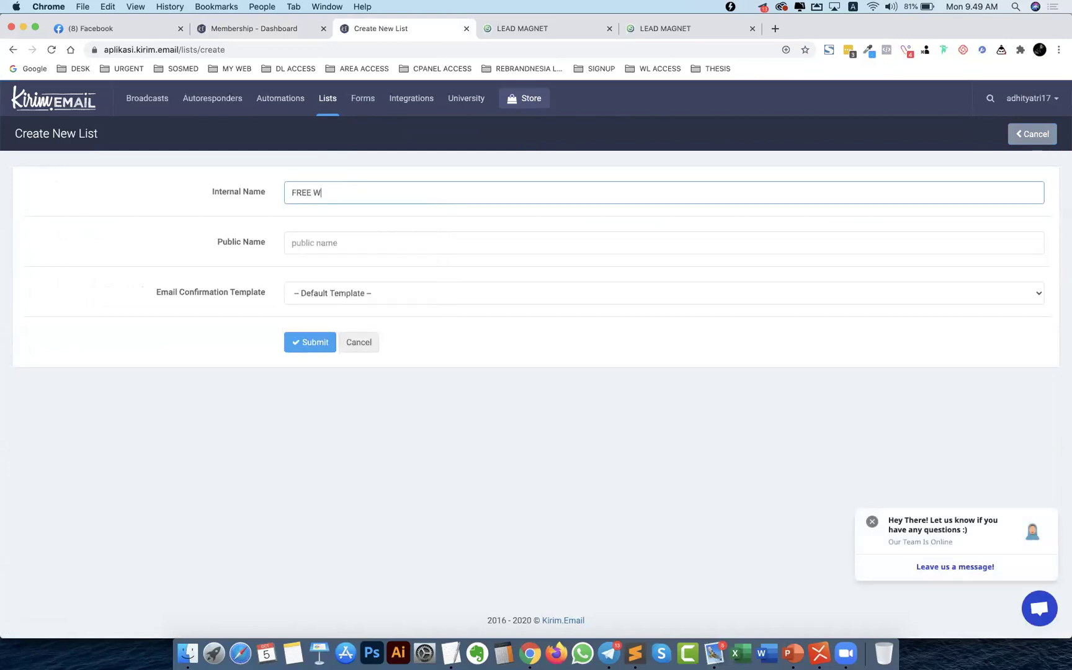
key("BackSpace")
key("BackSpace")
key("BackSpace")
key("BackSpace")
key("BackSpace")
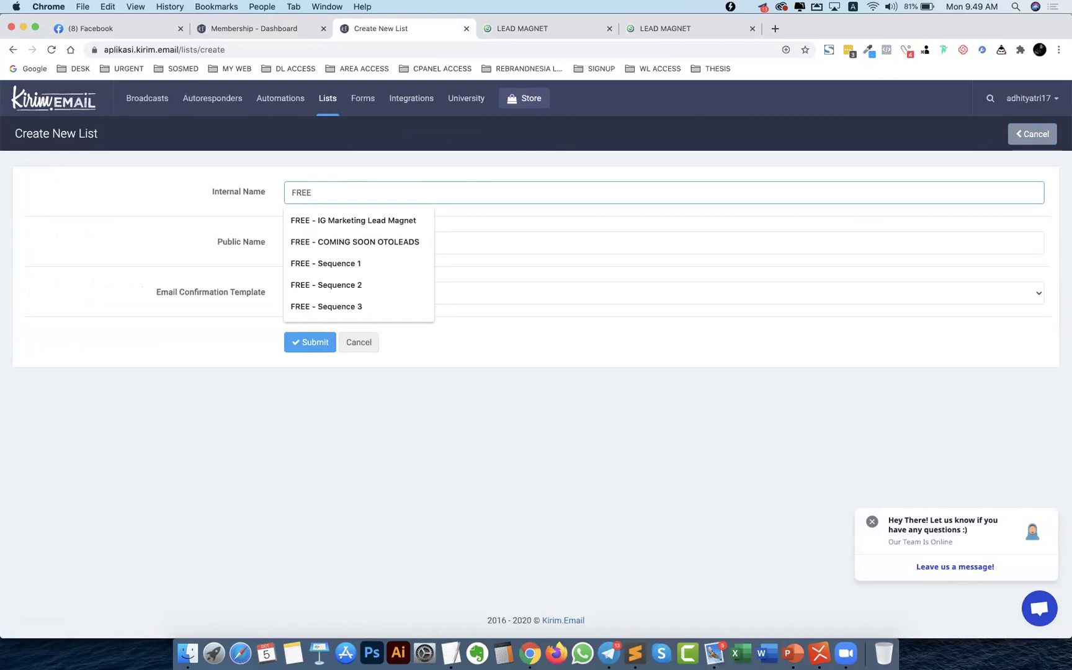
type("MARKETPLA")
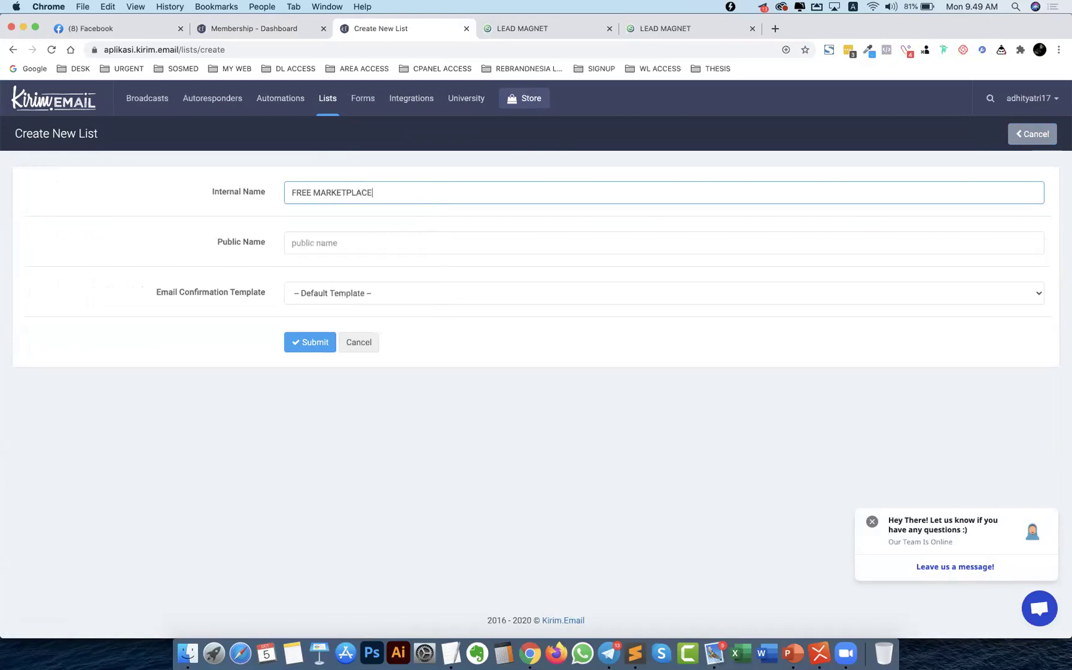
type("CE")
- Reuse FREE MARKETPLACE as the list's public name and submit the list with the default email confirmation template
key("super+a")
key("super+c")
key("Tab")
key("super+v")
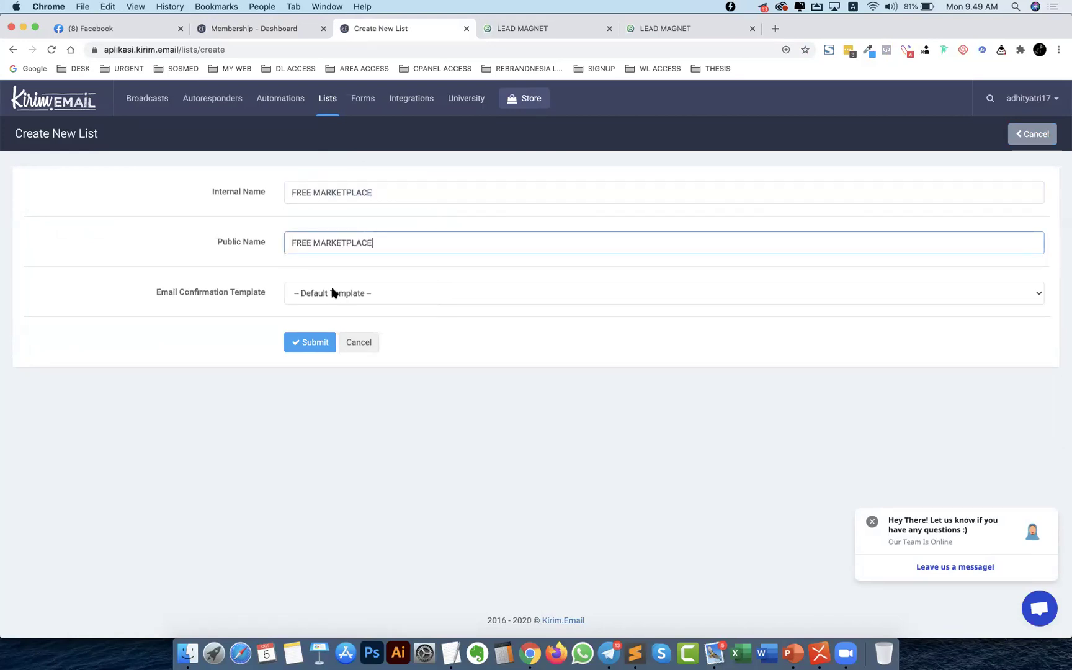
left_click(333, 293)
left_click(232, 329)
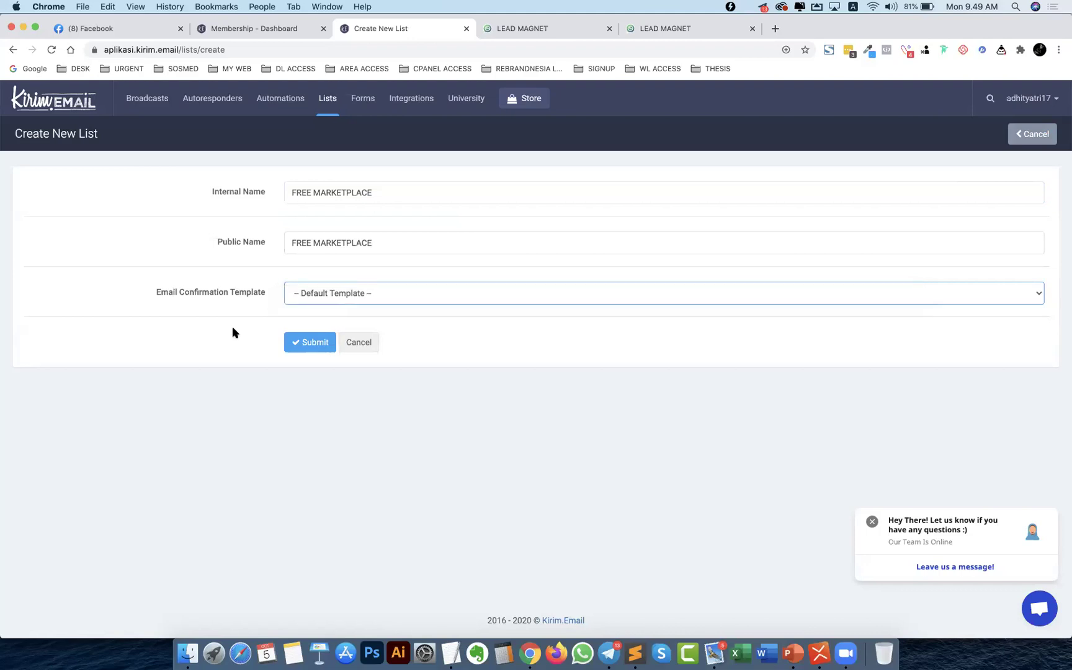
left_click(289, 348)
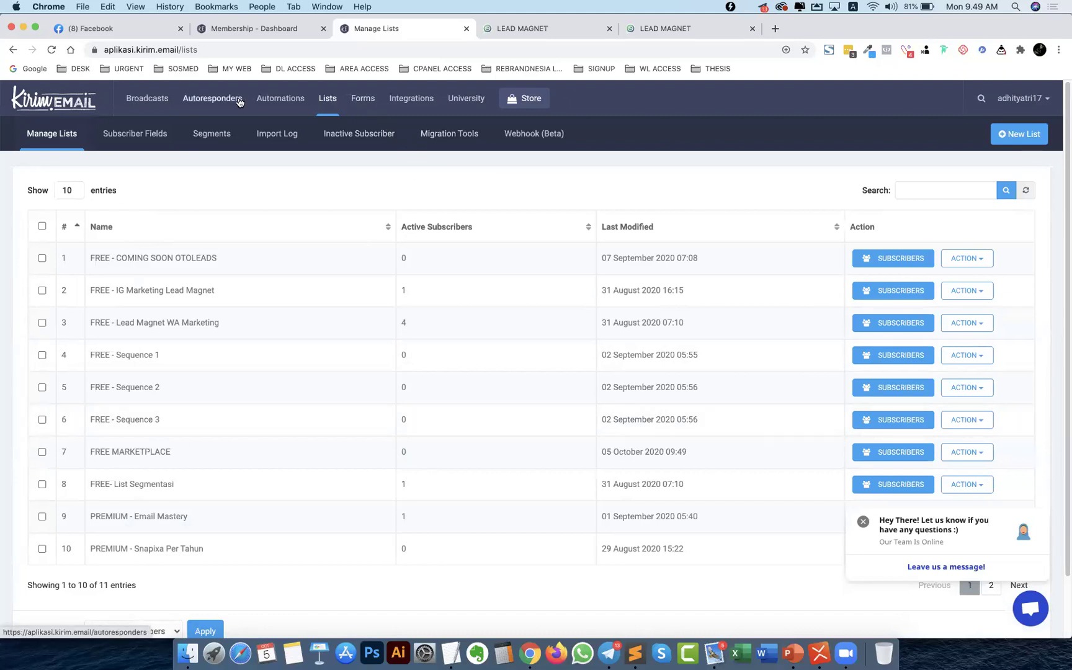
- Create a new form named FREE MARKETPLACE linked to the FREE MARKETPLACE list
left_click(349, 110)
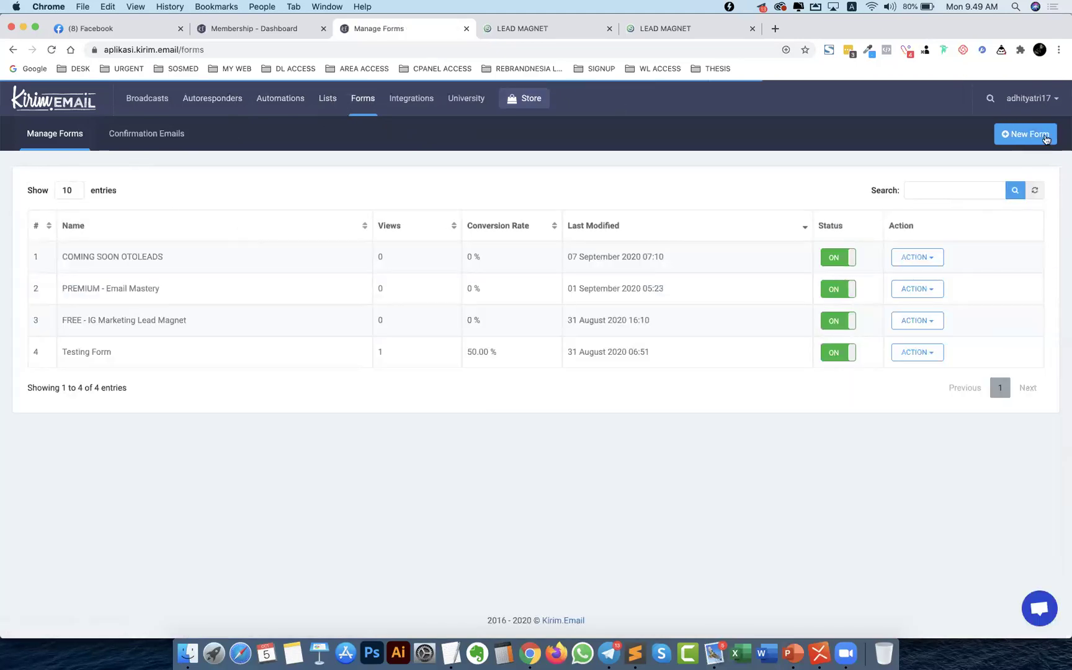
left_click(1047, 138)
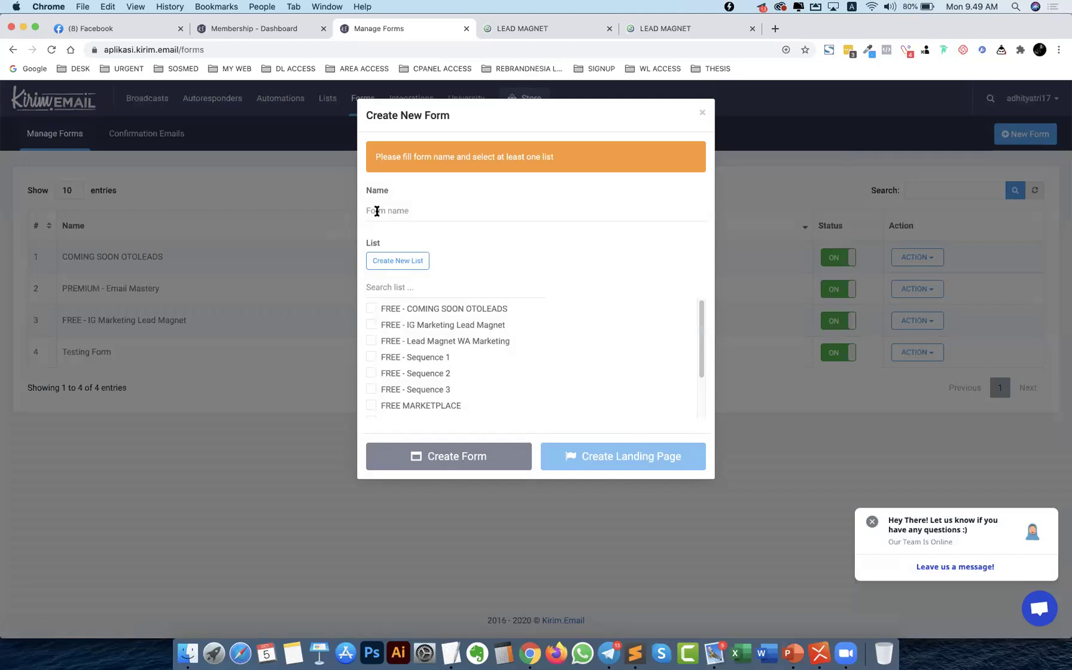
left_click(377, 211)
type("FREE M")
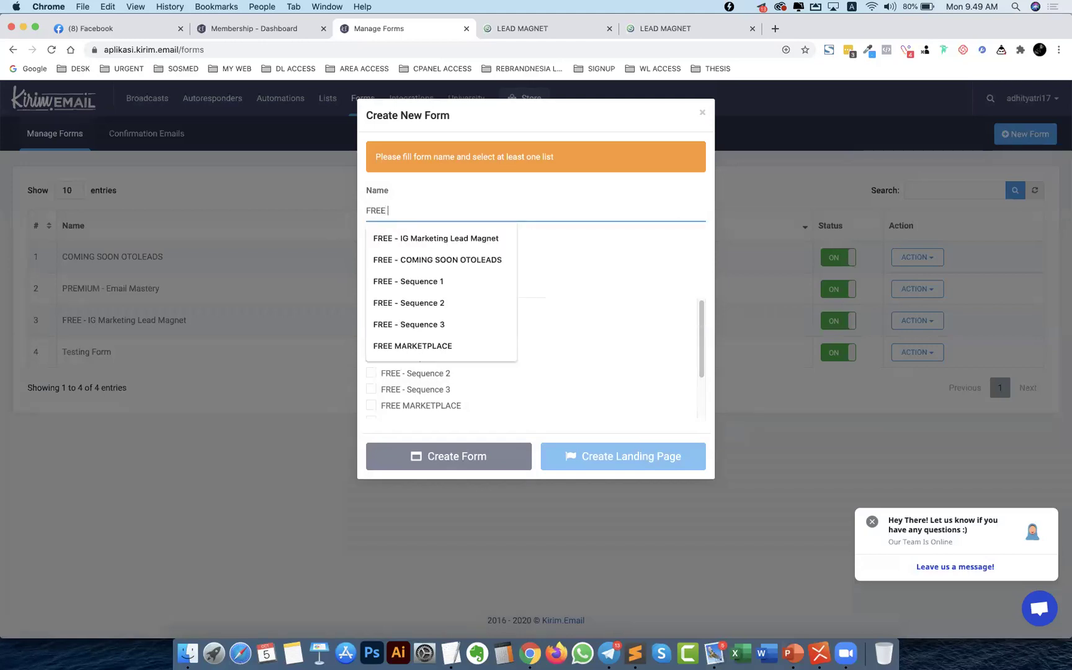
left_click(394, 236)
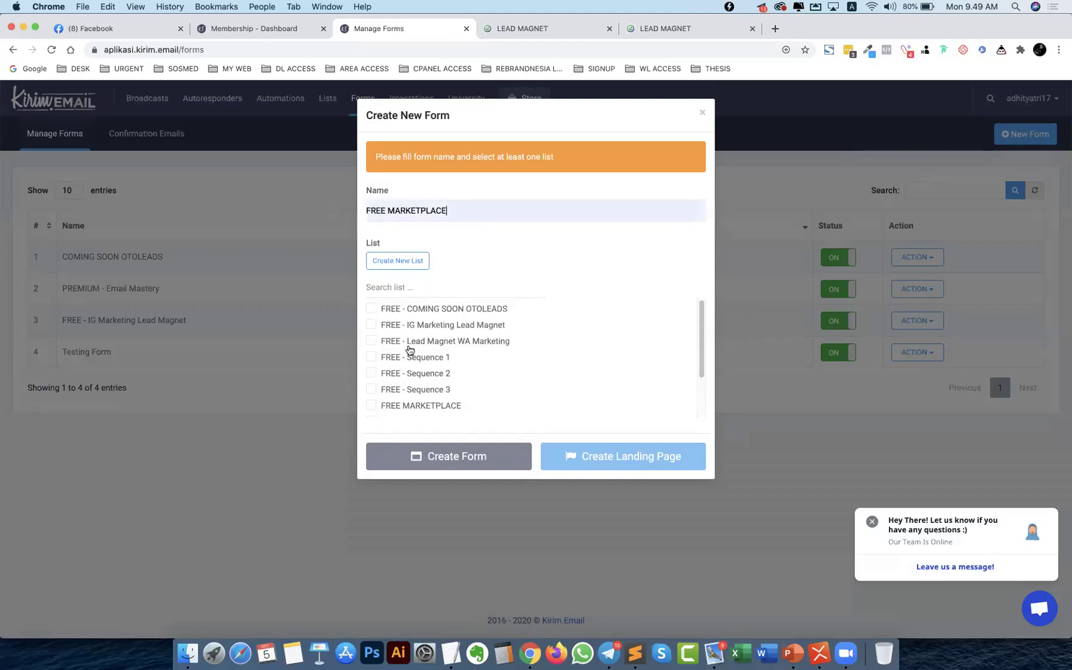
scroll(401, 356, "down", 2)
left_click(372, 371)
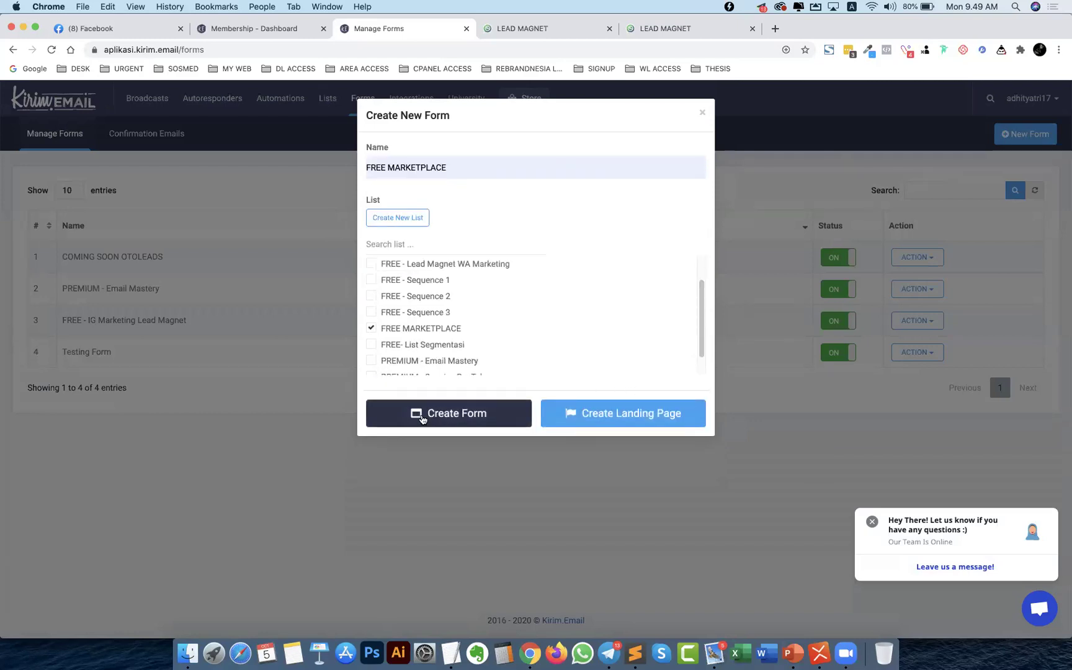
left_click(456, 419)
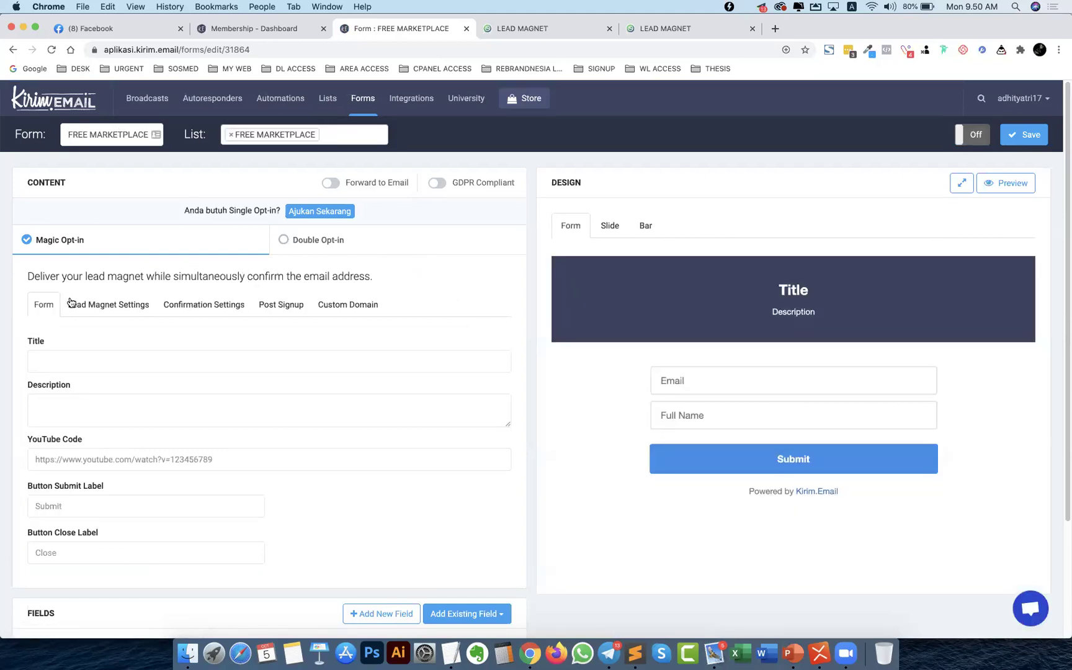
- Switch the form to Double Opt-in and use the predefined confirmation email for Testing Form, "Yuk di konfirmasi...."
left_click(283, 241)
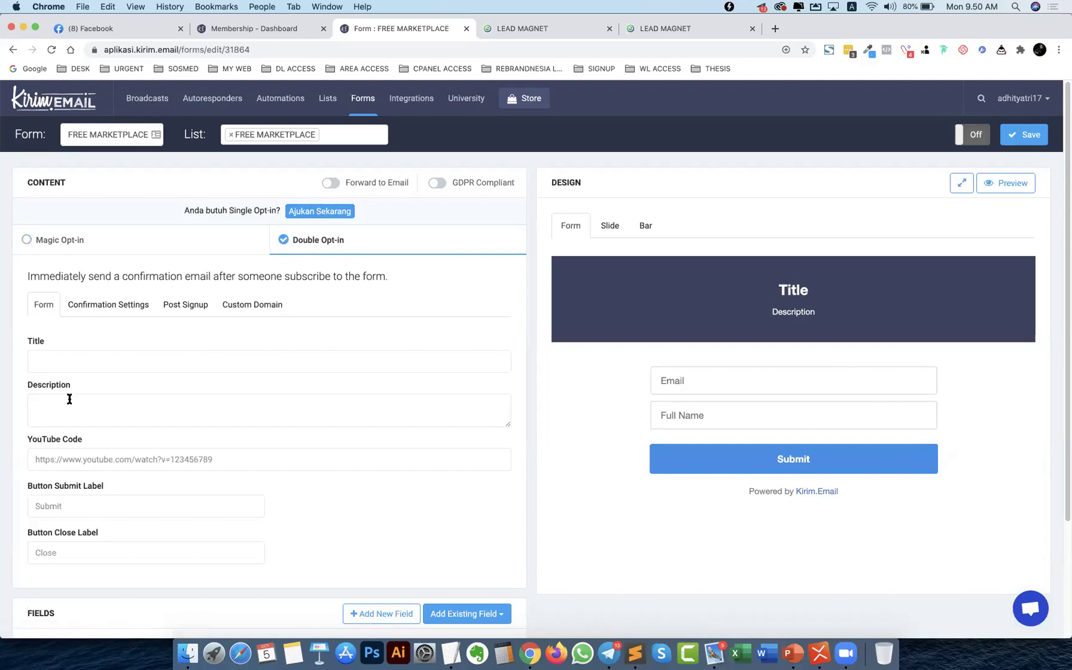
scroll(69, 399, "down", 5)
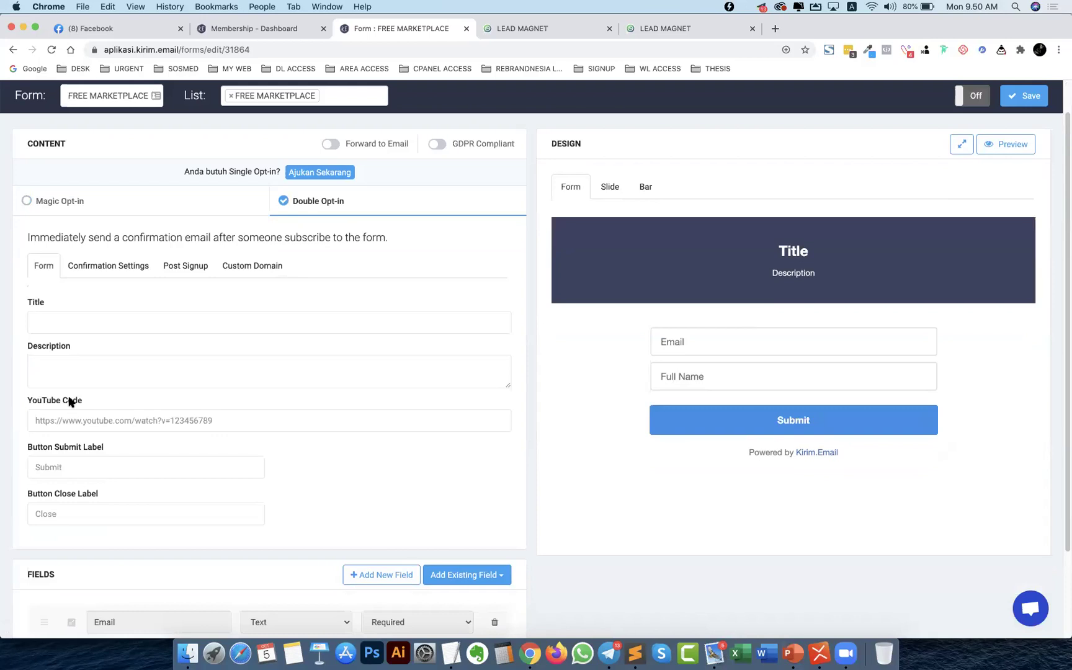
scroll(61, 379, "down", 1)
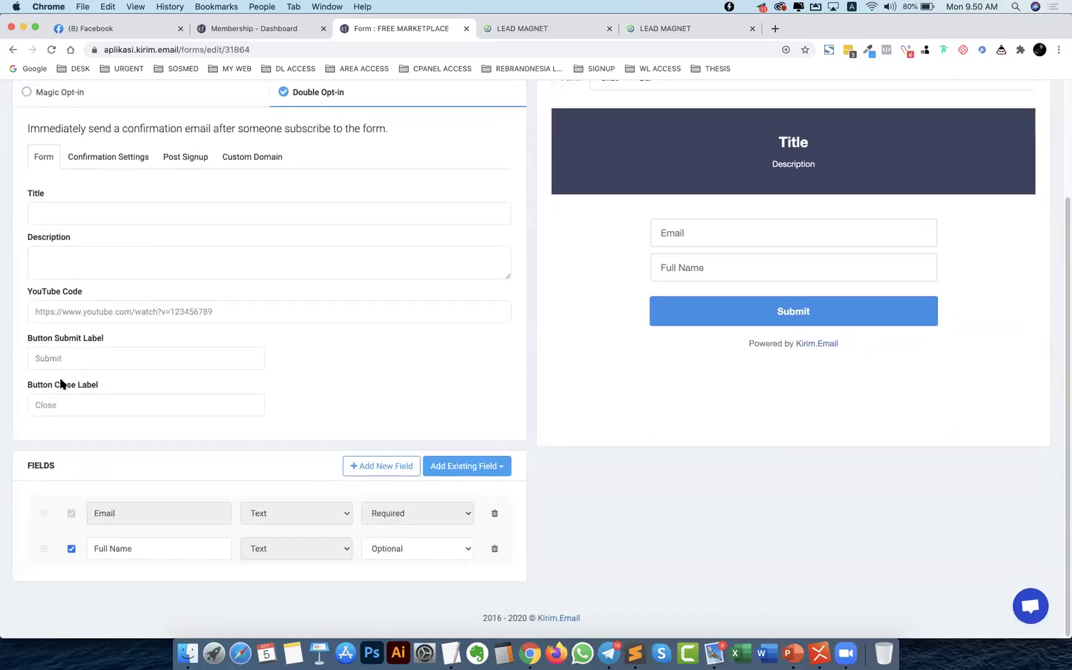
scroll(459, 441, "up", 5)
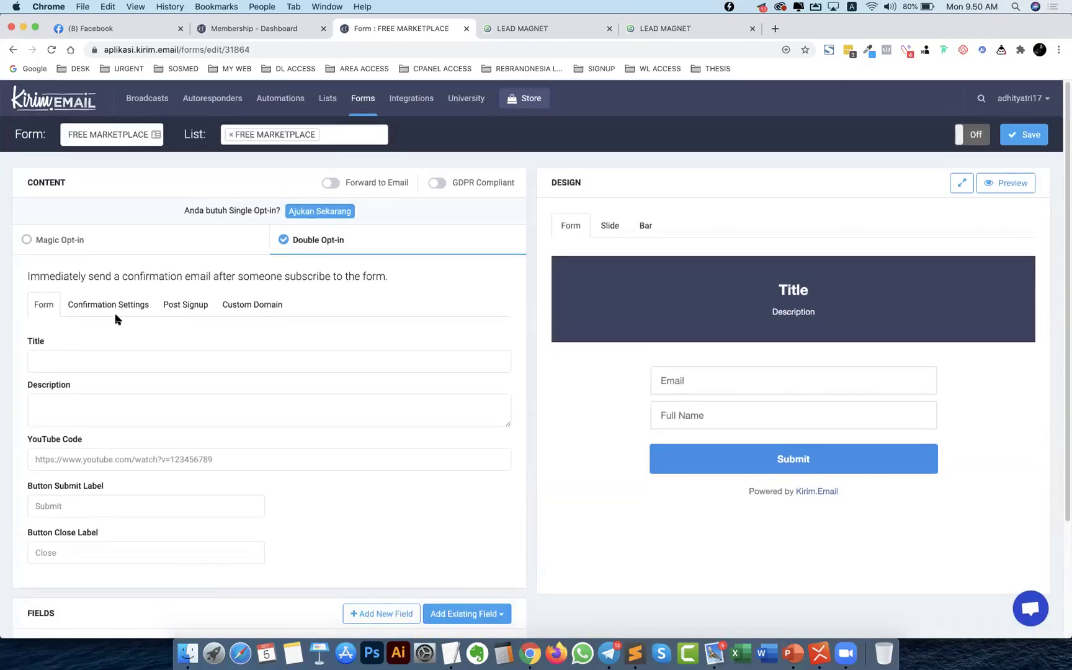
left_click(111, 306)
left_click(87, 361)
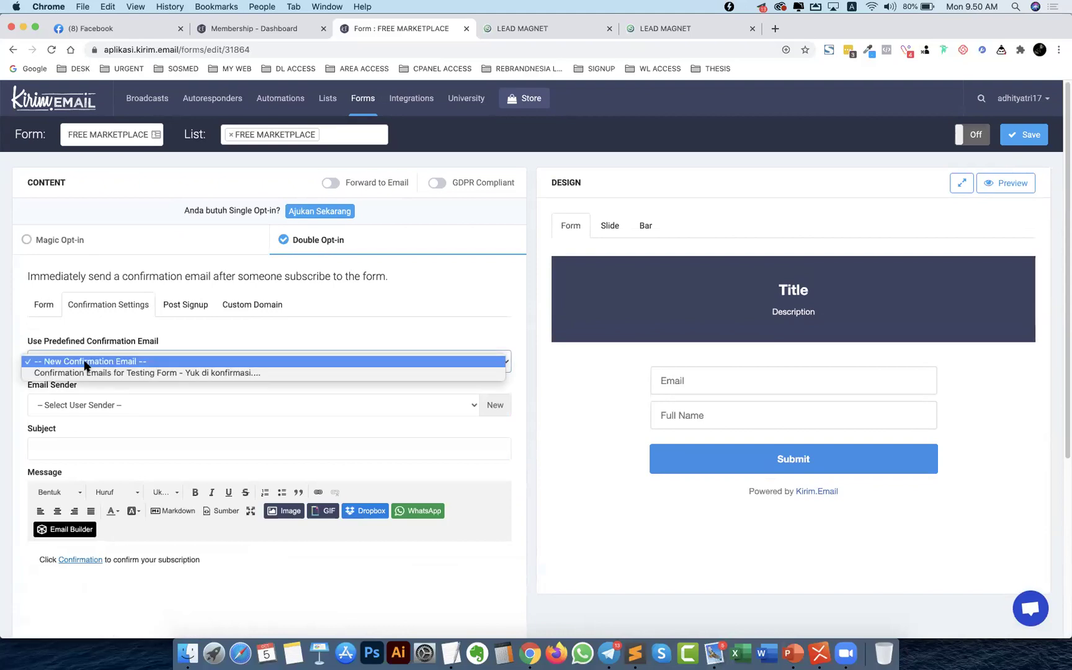
left_click(72, 372)
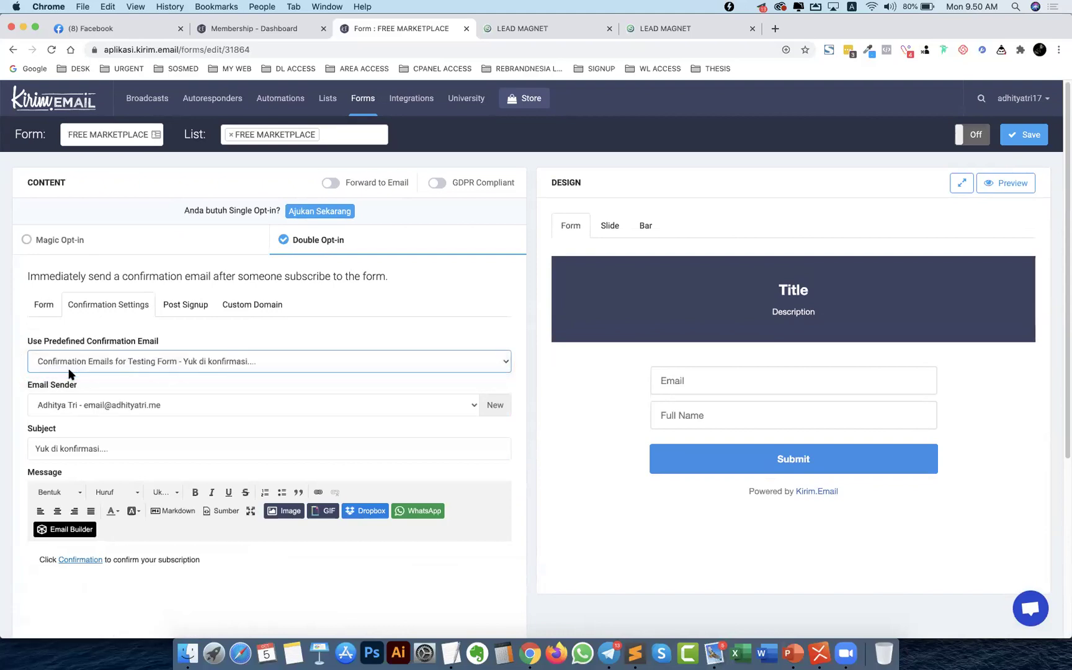
scroll(55, 406, "down", 3)
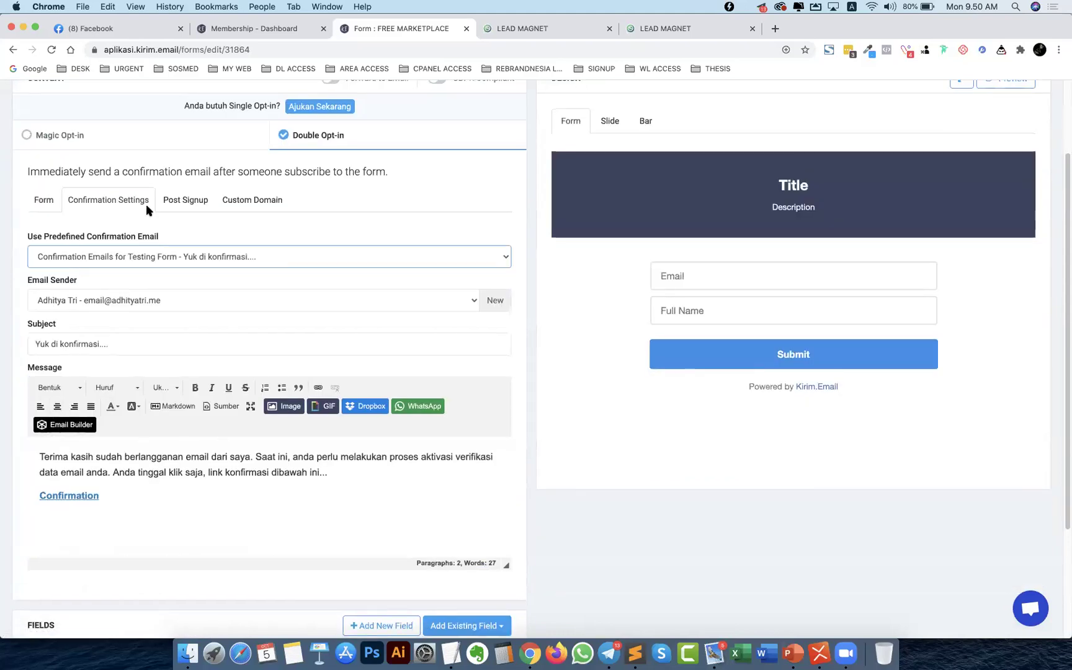
- Set the form's signed-up message in the post-signup settings to "Terima kasih. Silahkan cek email anda"
left_click(185, 201)
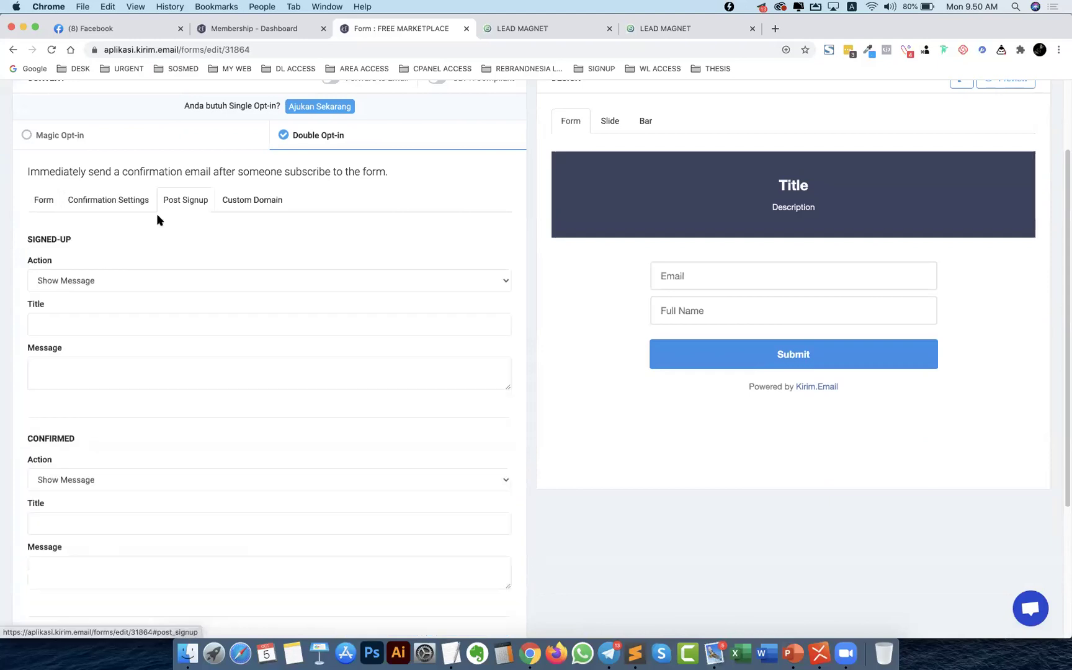
left_click(84, 282)
left_click(86, 282)
left_click(59, 328)
key("Tab")
type("Terima kasih. Silahkan cek emai")
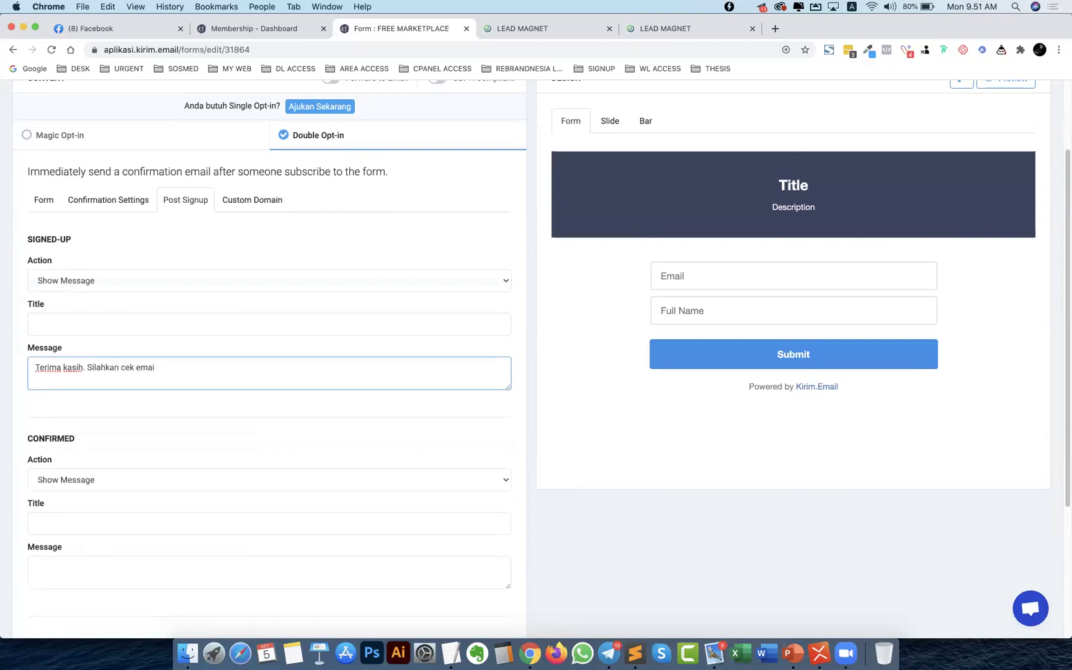
scroll(53, 371, "down", 5)
left_click(72, 374)
left_click(69, 387)
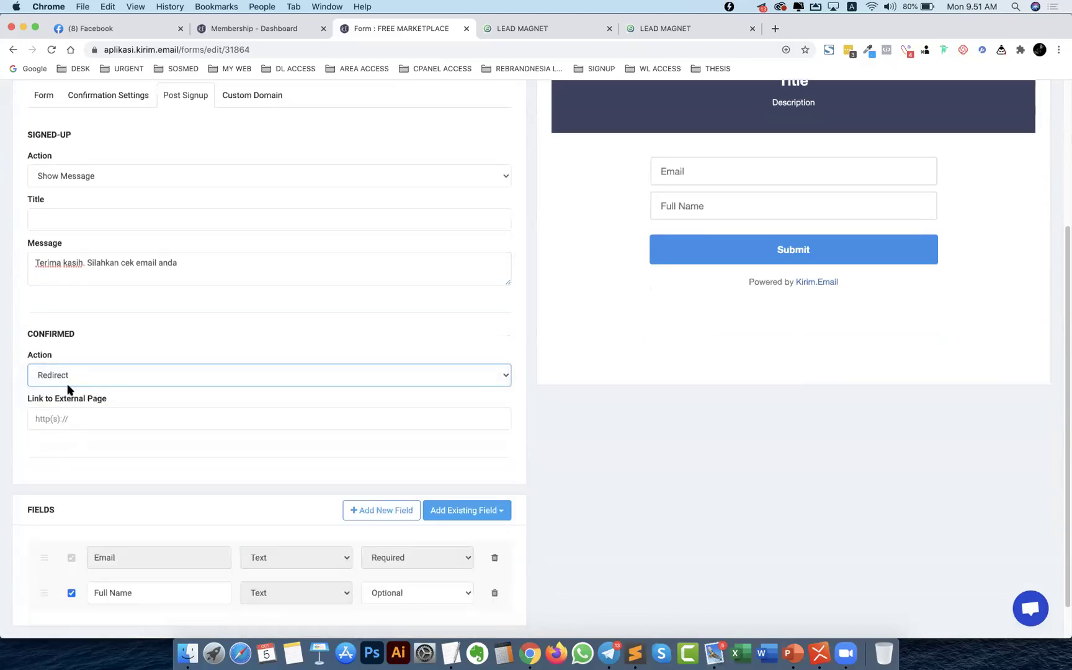
left_click(60, 415)
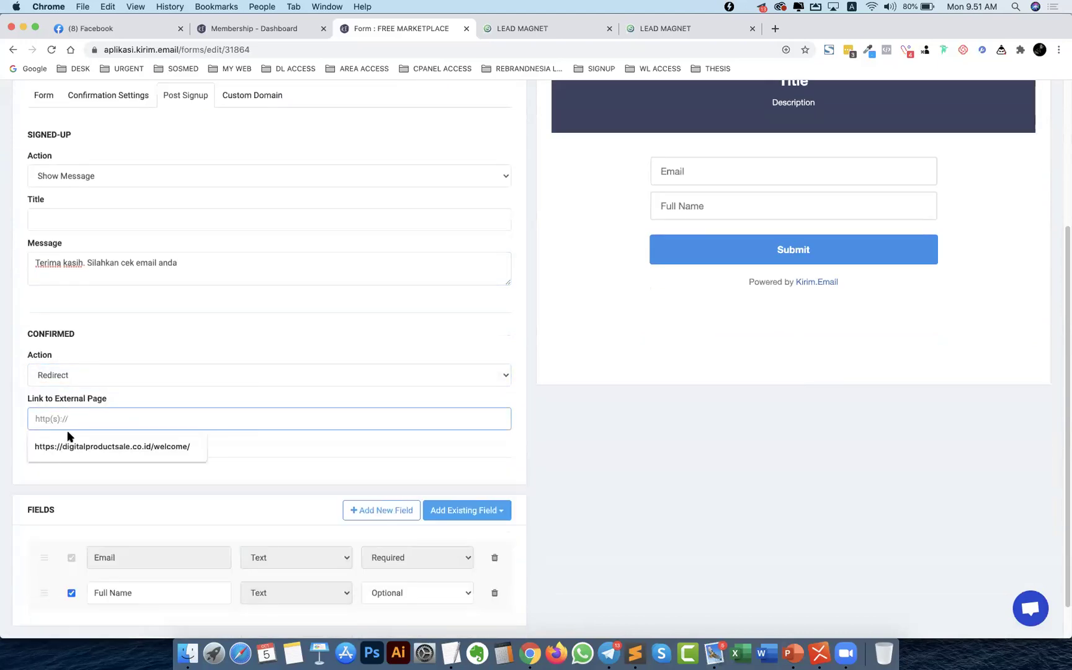
left_click(73, 444)
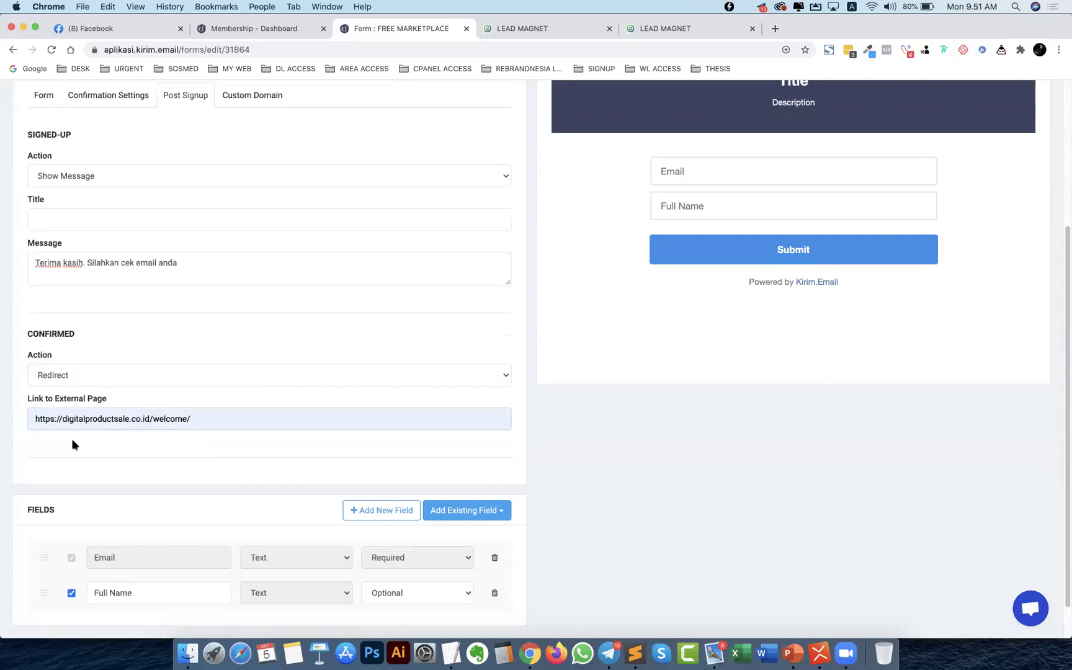
- Switch the FREE MARKETPLACE form on and save it
scroll(72, 445, "up", 5)
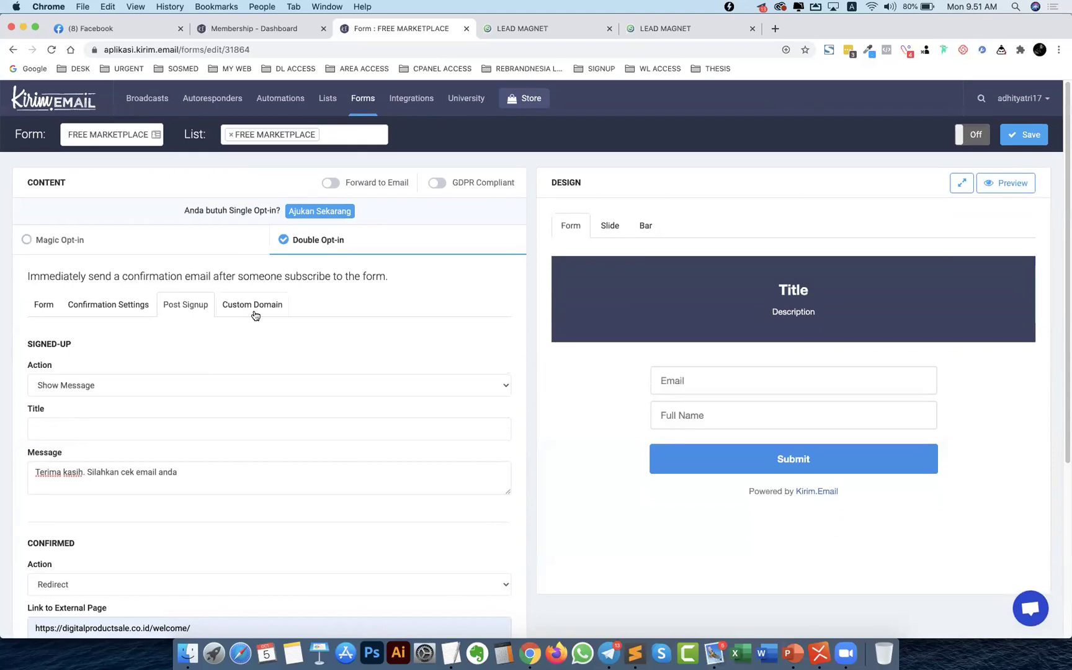
left_click(973, 134)
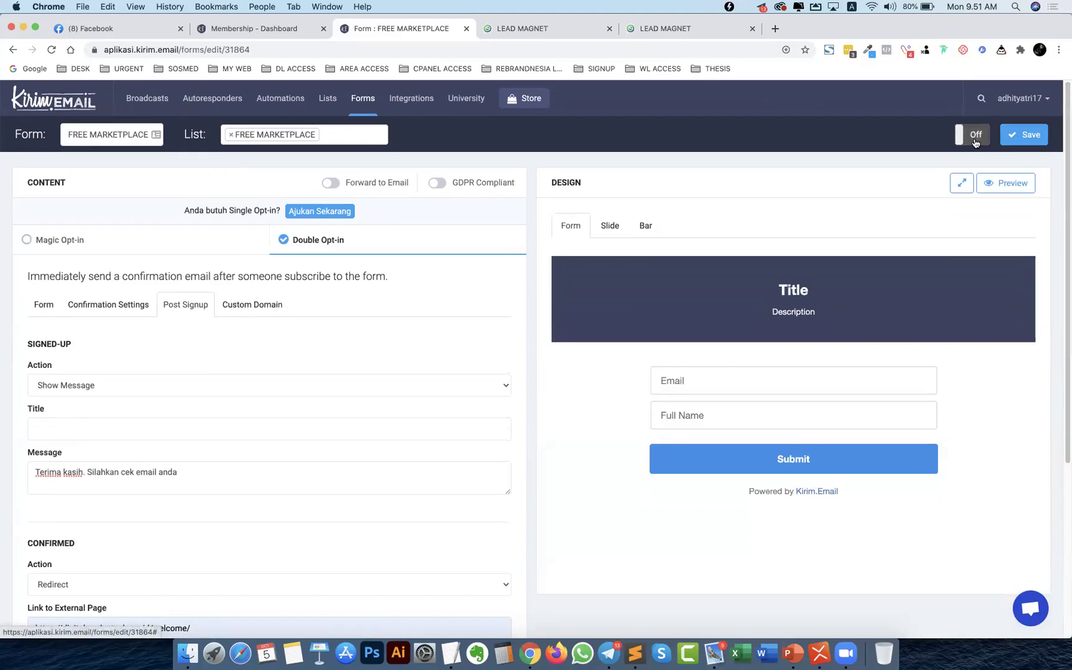
left_click(1023, 138)
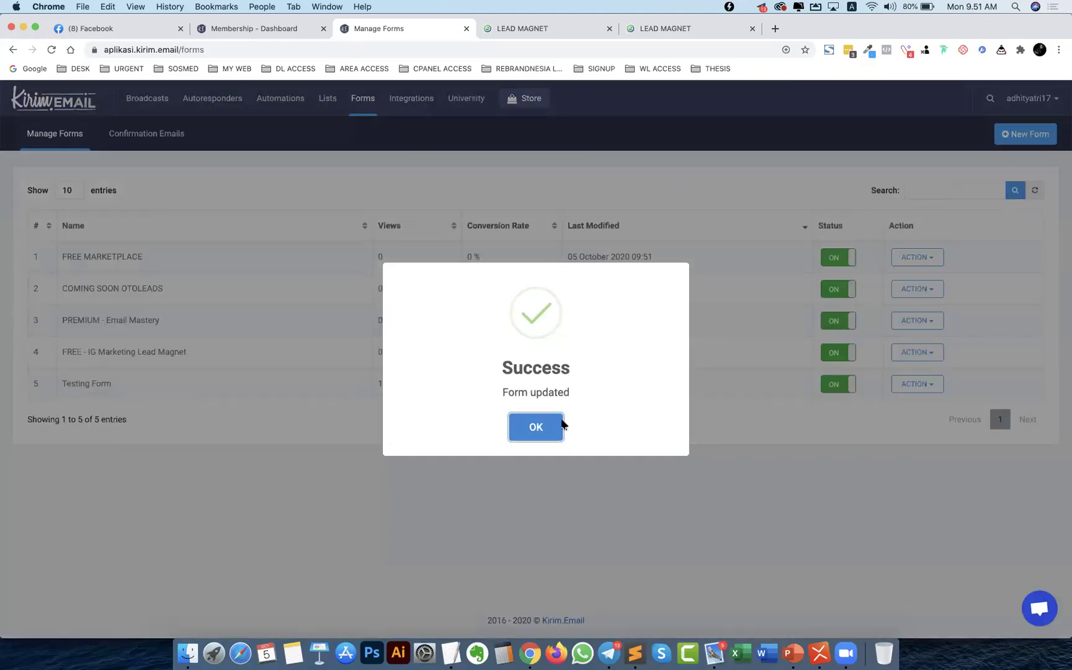
left_click(559, 426)
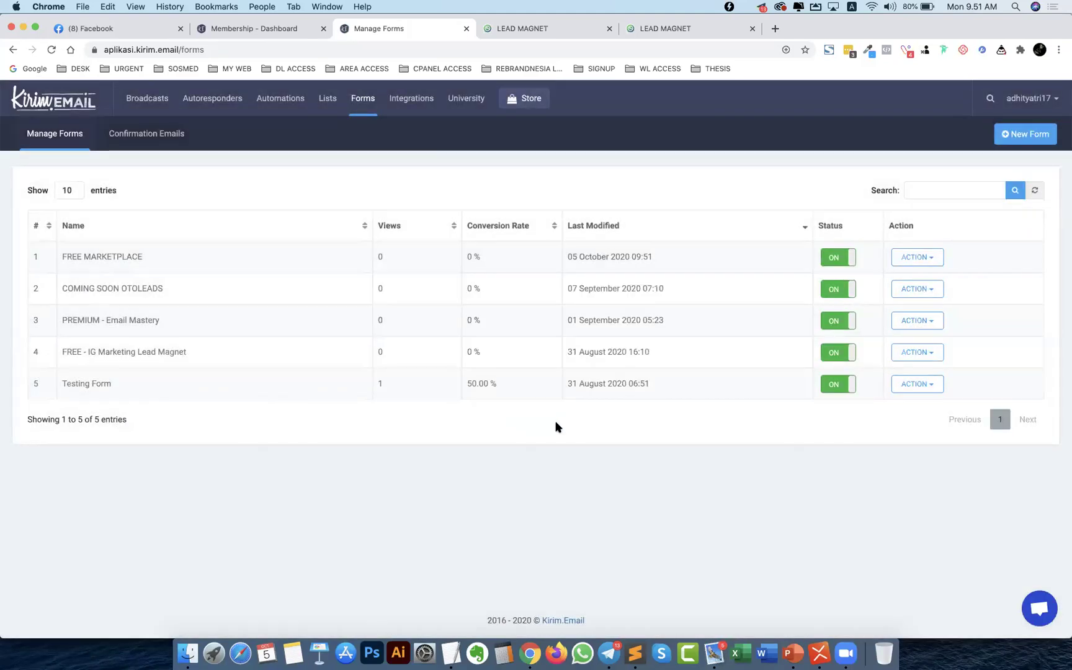
- Reopen the FREE MARKETPLACE form for editing and copy its HTML embed code with styling excluded
left_click(911, 261)
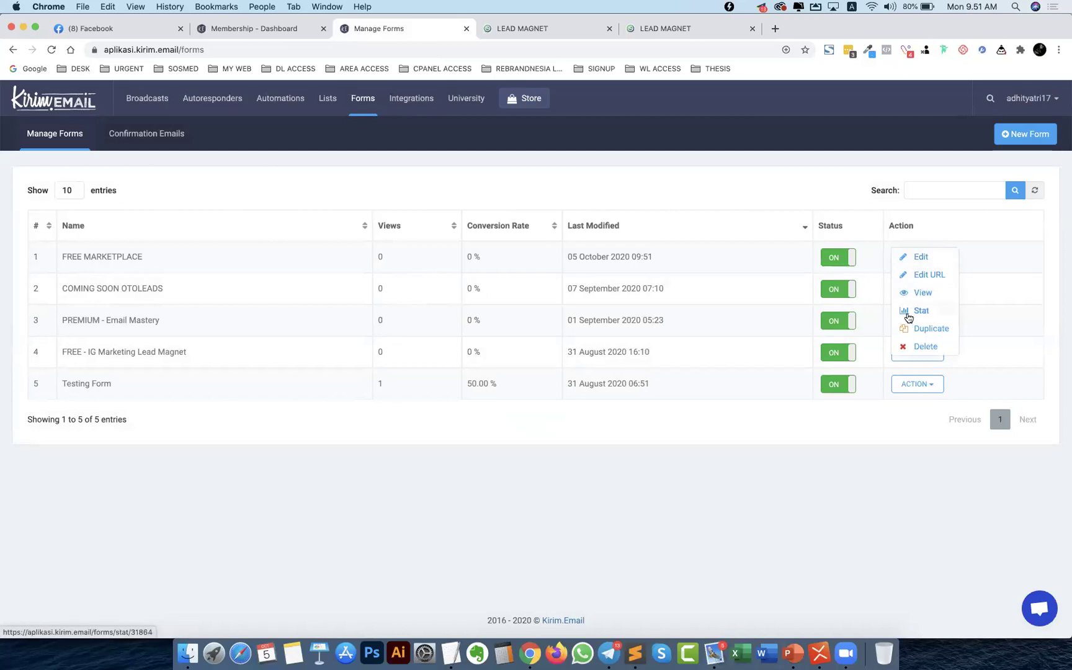
left_click(918, 260)
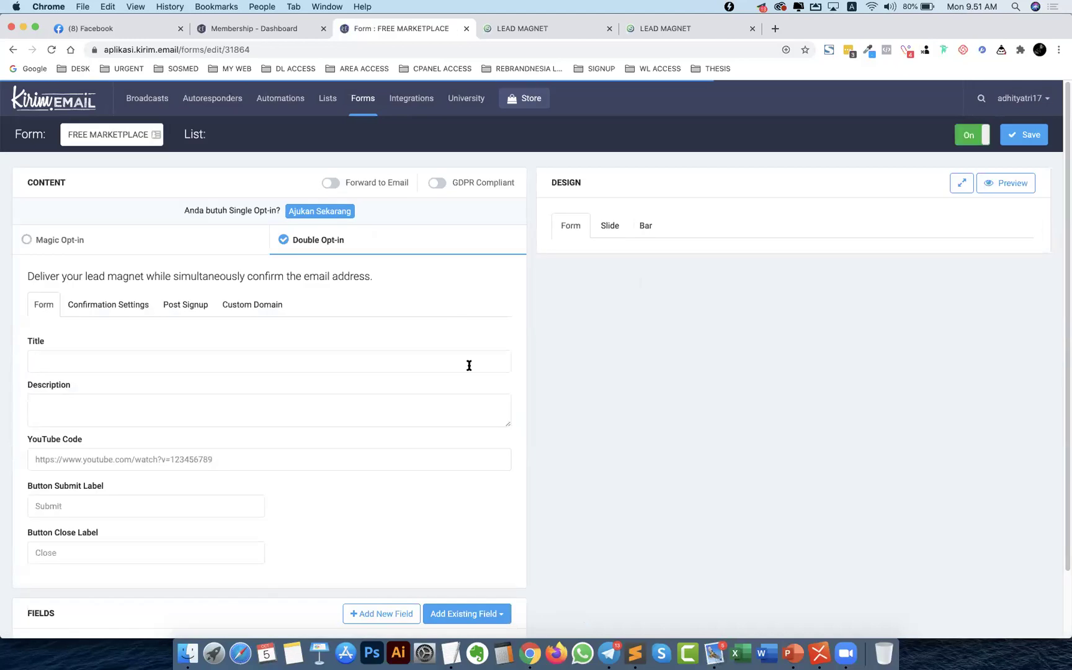
scroll(473, 377, "down", 1)
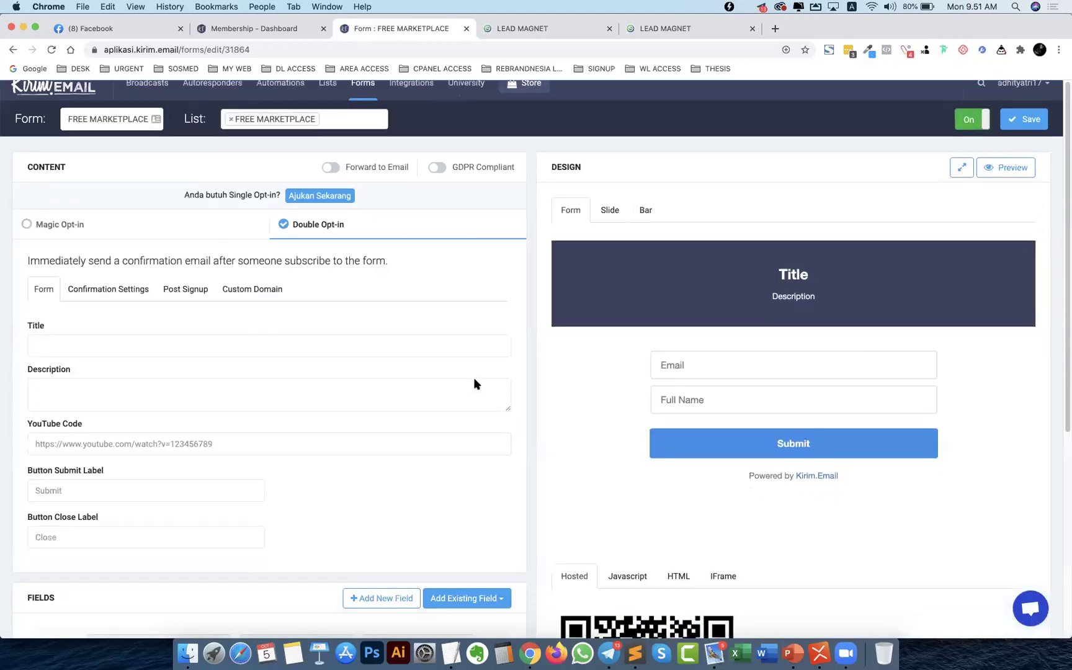
scroll(474, 385, "down", 5)
left_click(680, 268)
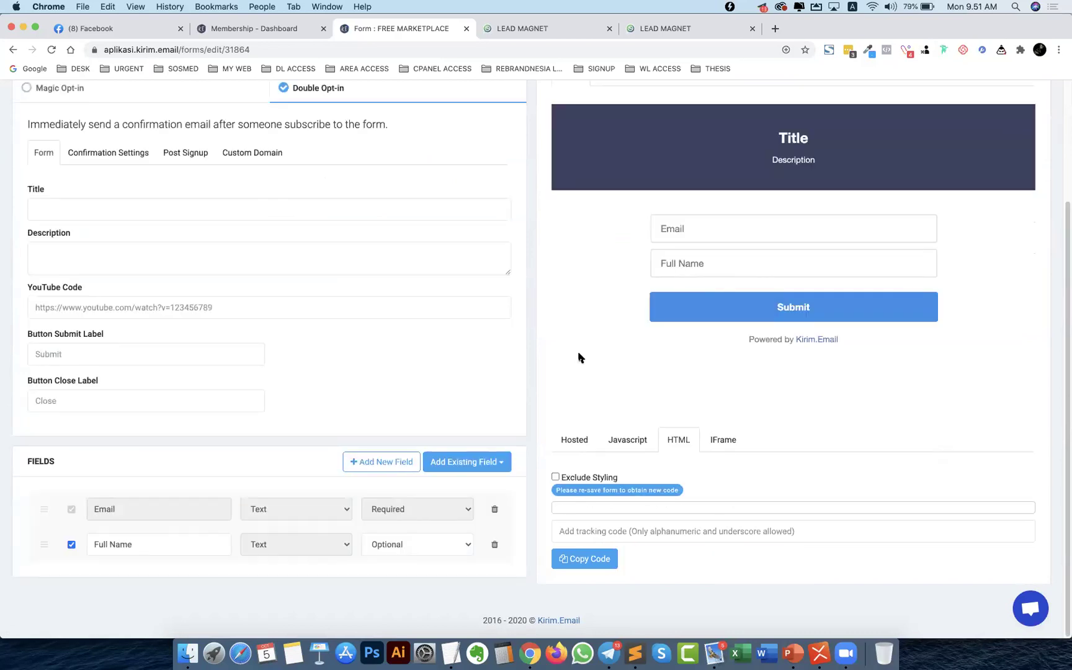
scroll(531, 472, "down", 7)
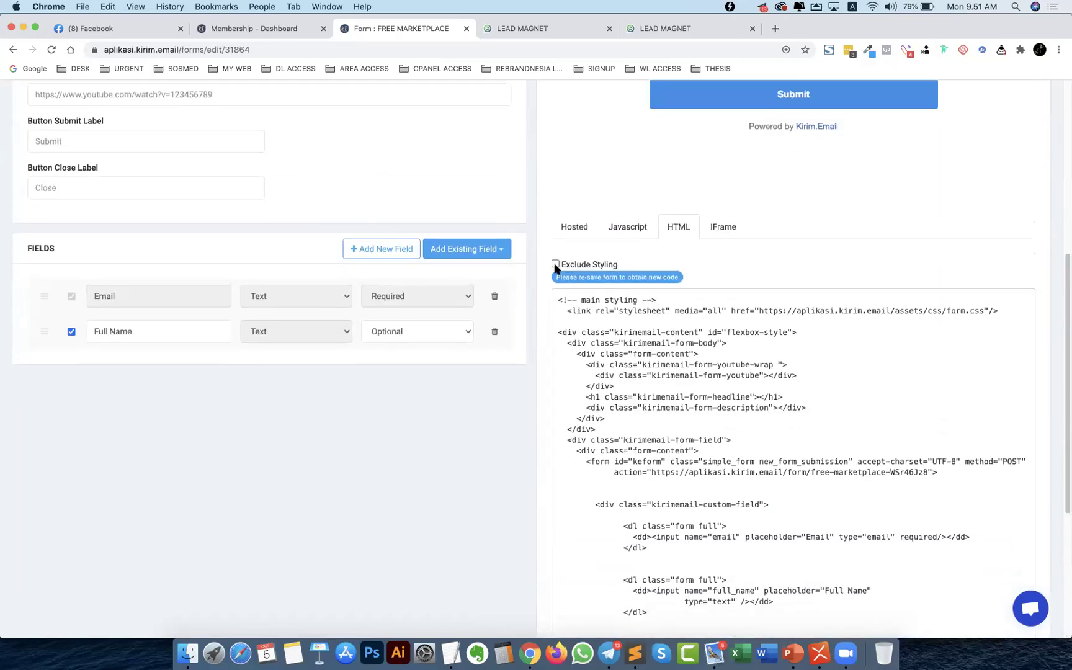
scroll(500, 375, "down", 8)
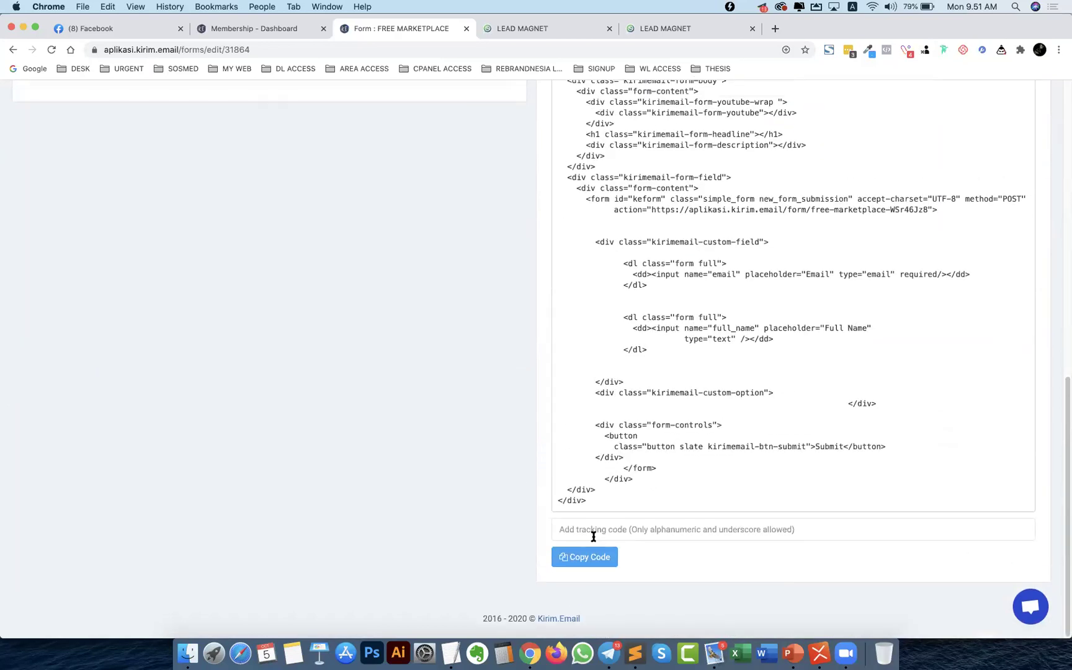
left_click(577, 559)
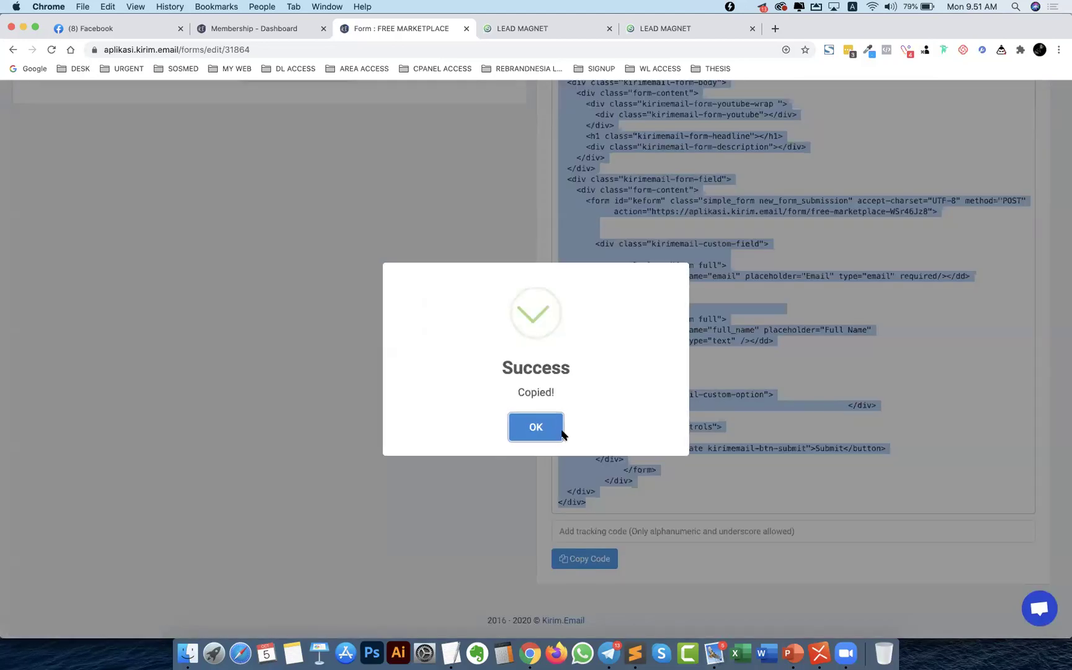
left_click(544, 438)
scroll(546, 397, "up", 9)
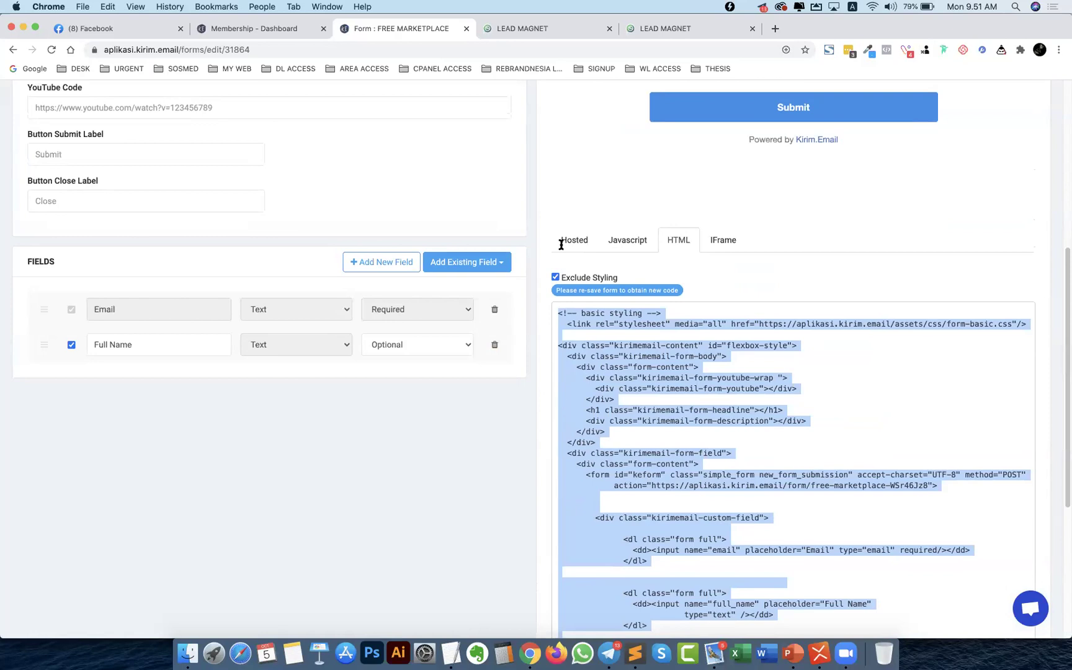
- Return to the LEAD MAGNET page in Snapixa and choose Parse Html (HTML Only) as its autoresponder integration
left_click(497, 28)
left_click(776, 99)
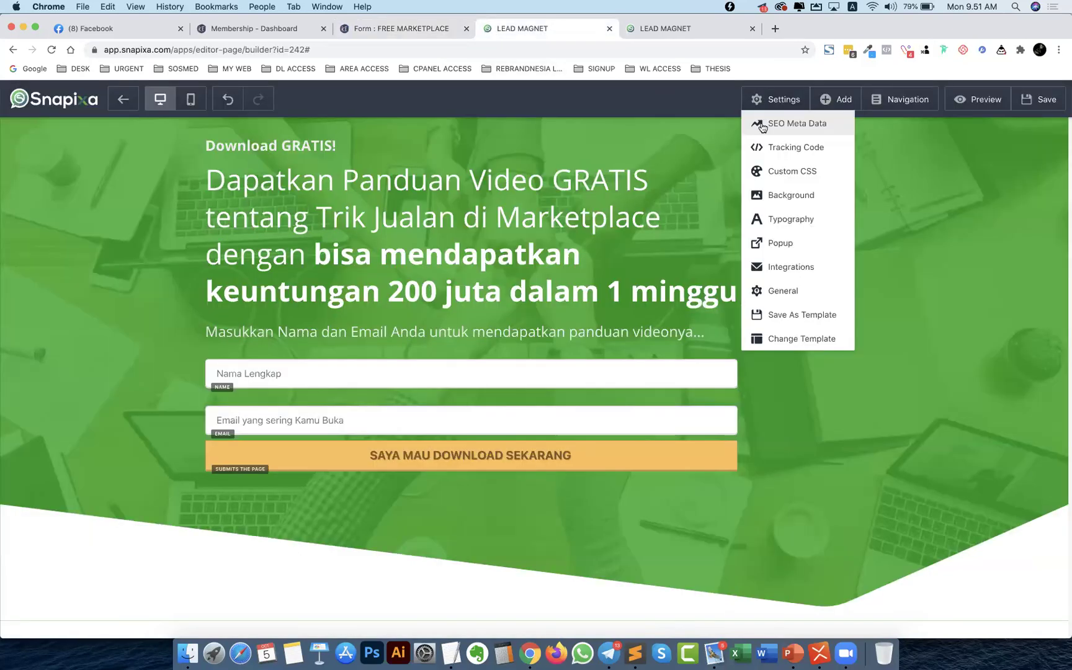
left_click(784, 271)
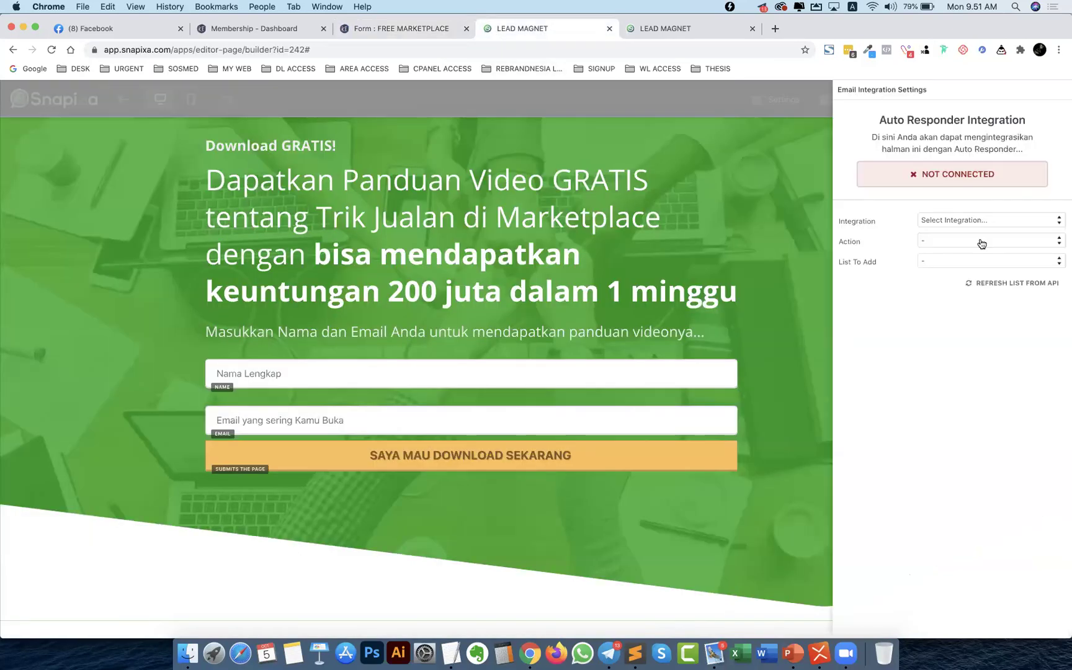
left_click(955, 222)
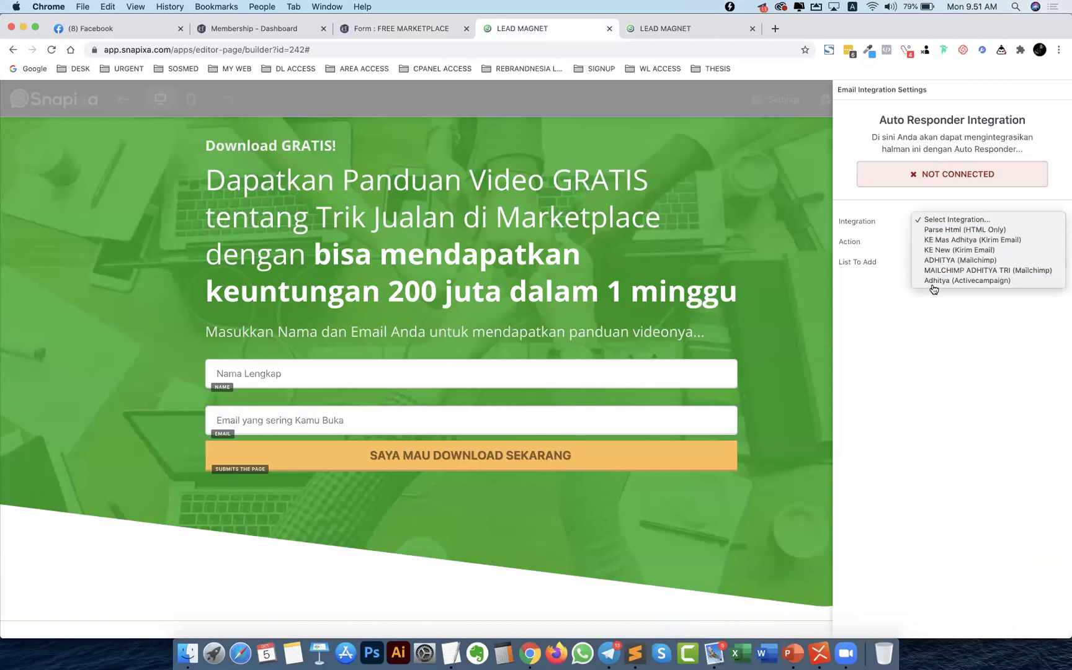
left_click(950, 230)
- Set the integration action to Integrate Existing Form, then paste and parse the copied web form code
left_click(944, 242)
left_click(940, 250)
left_click(915, 285)
key("super+v")
left_click(906, 406)
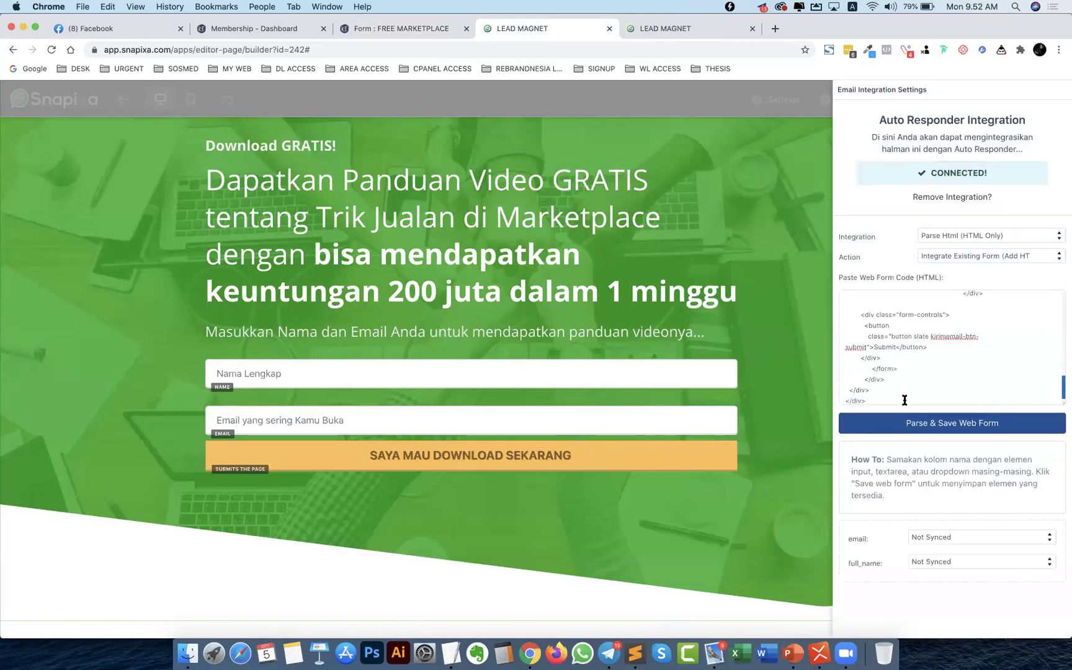
- Sync the form's email field with name and full_name with email, and save the LEAD MAGNET page
left_click(915, 537)
left_click(930, 548)
left_click(930, 561)
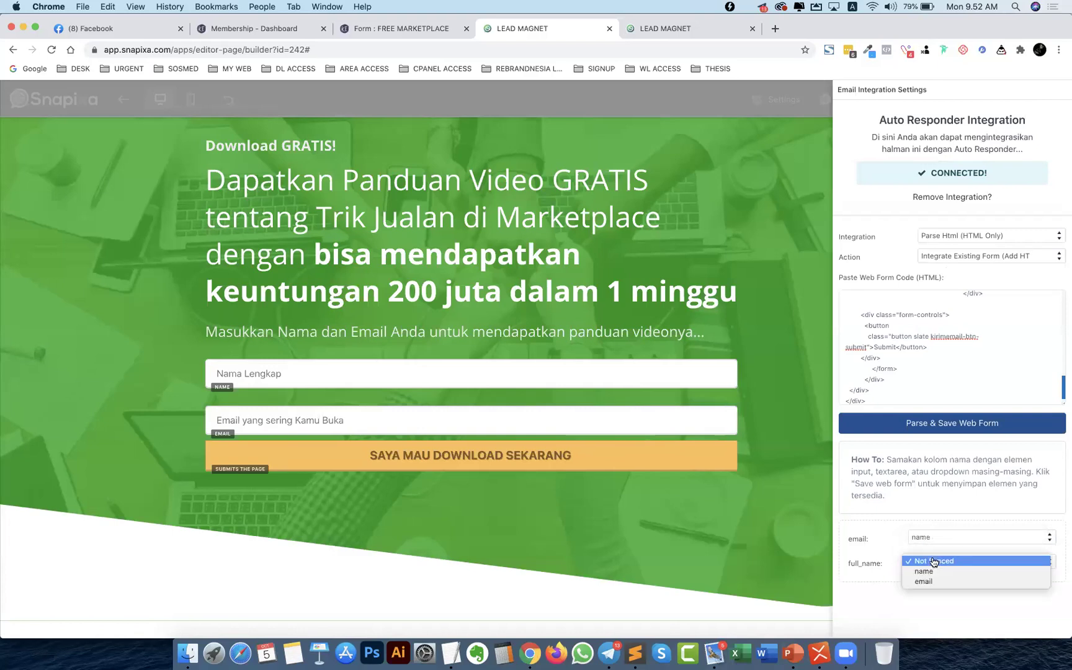
left_click(931, 581)
left_click(742, 262)
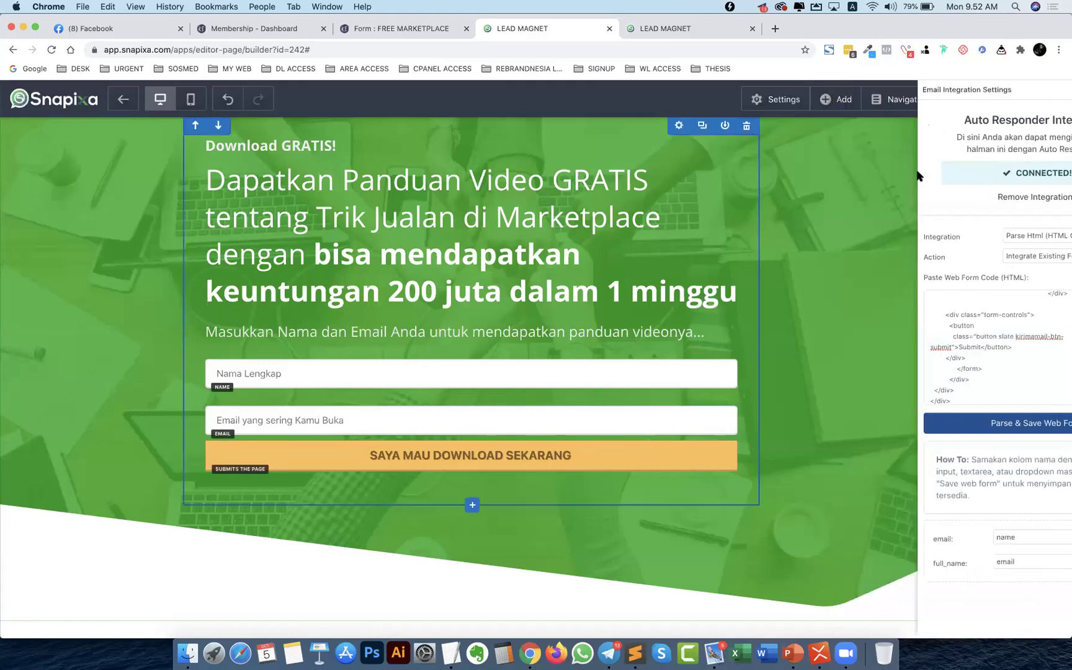
left_click(1030, 99)
left_click(979, 148)
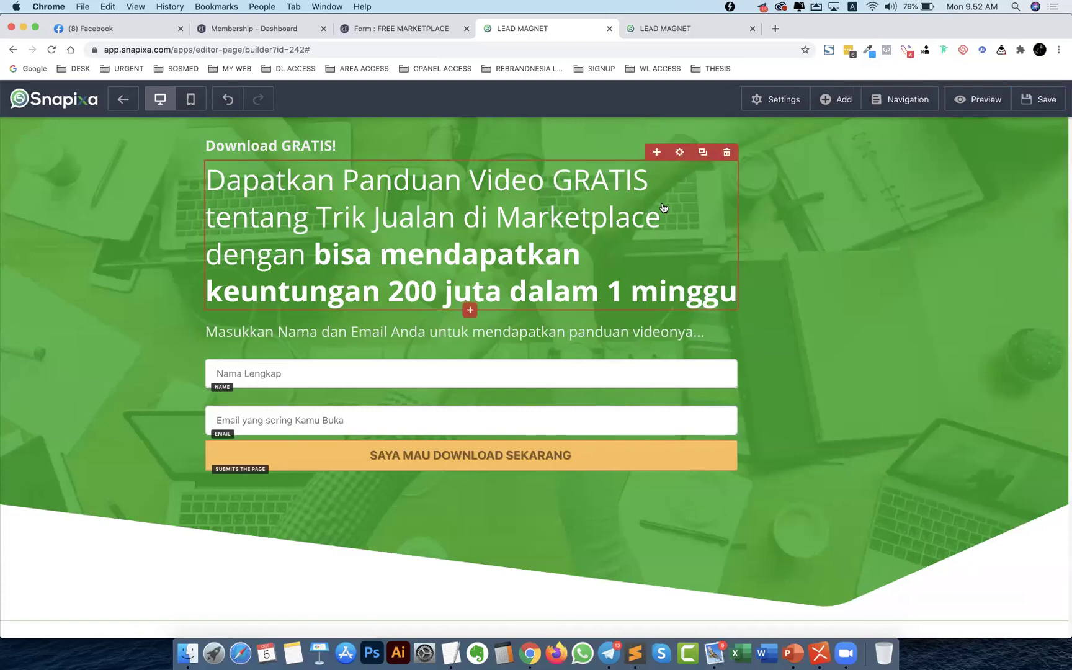
- Switch to the XMind mind map and add an "Integrasi" subtopic under "Tool Email Marketing yang Kita Gunakan"
left_click(819, 654)
left_click(232, 370)
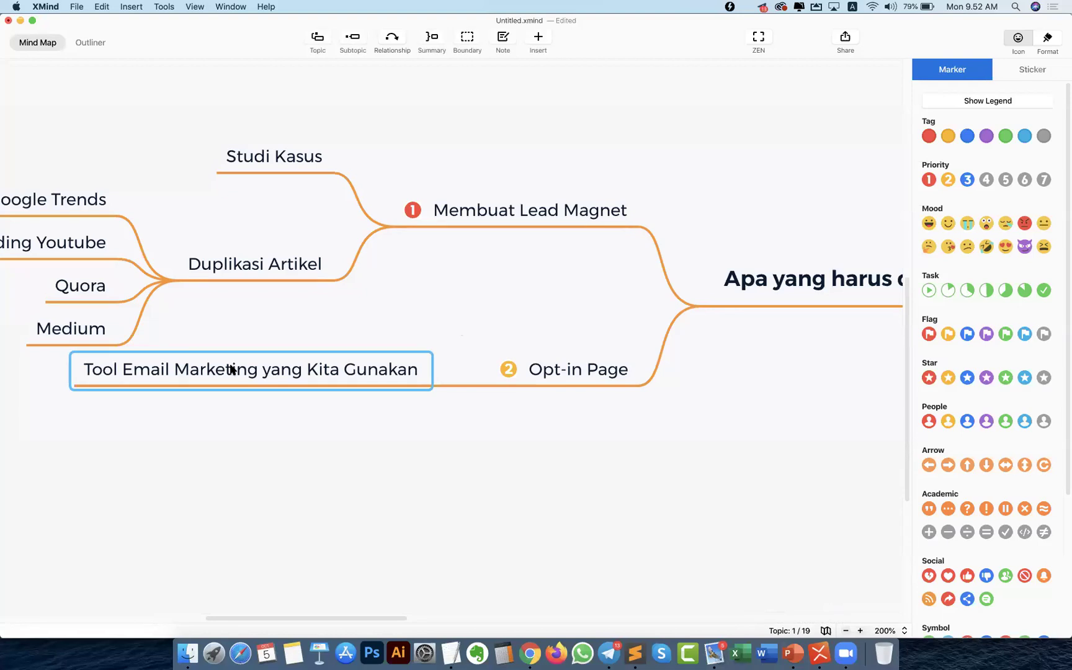
scroll(232, 370, "left", 5)
key("Return")
left_click_drag(450, 413, 96, 378)
double_click(96, 378)
type("INte")
key("BackSpace")
key("BackSpace")
key("BackSpace")
key("BackSpace")
type("ntegrasi")
key("Return")
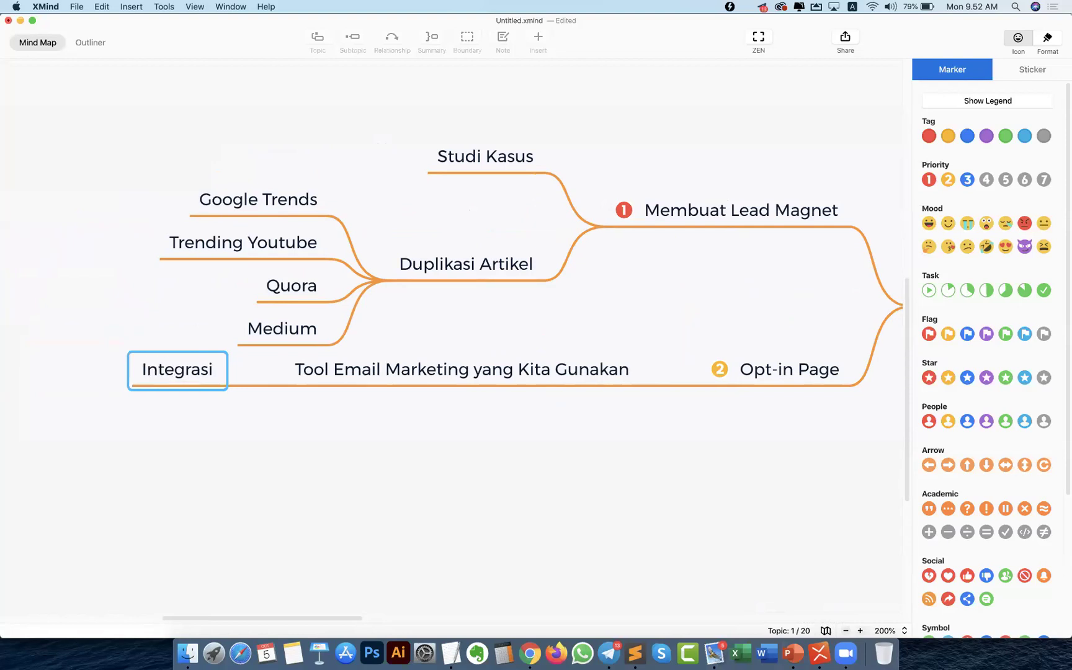
left_click(275, 446)
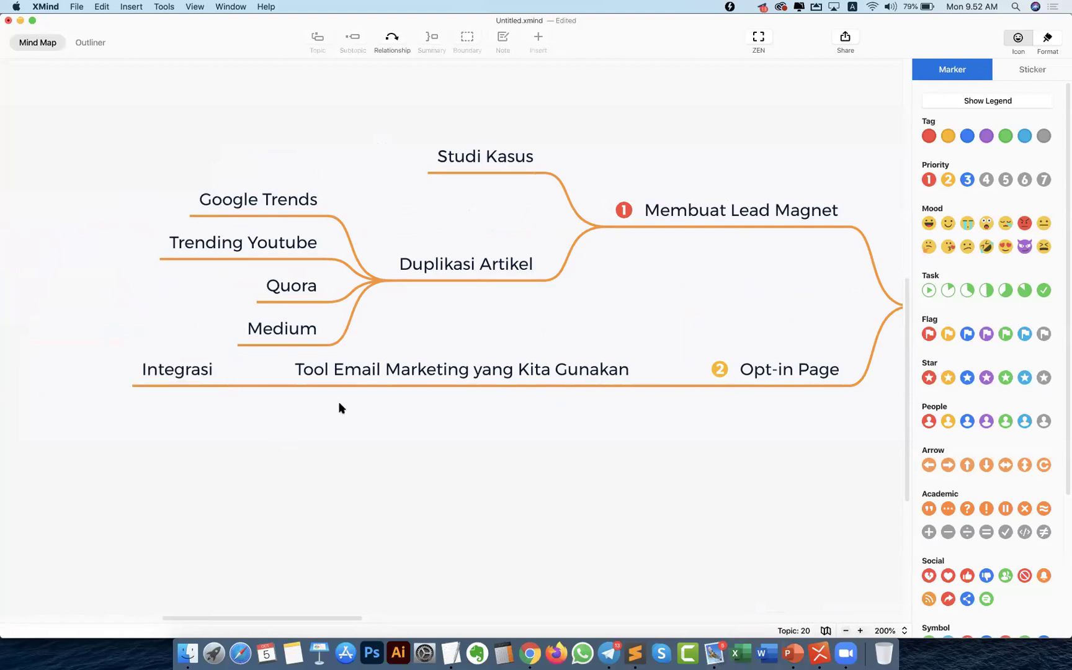
left_click(719, 370)
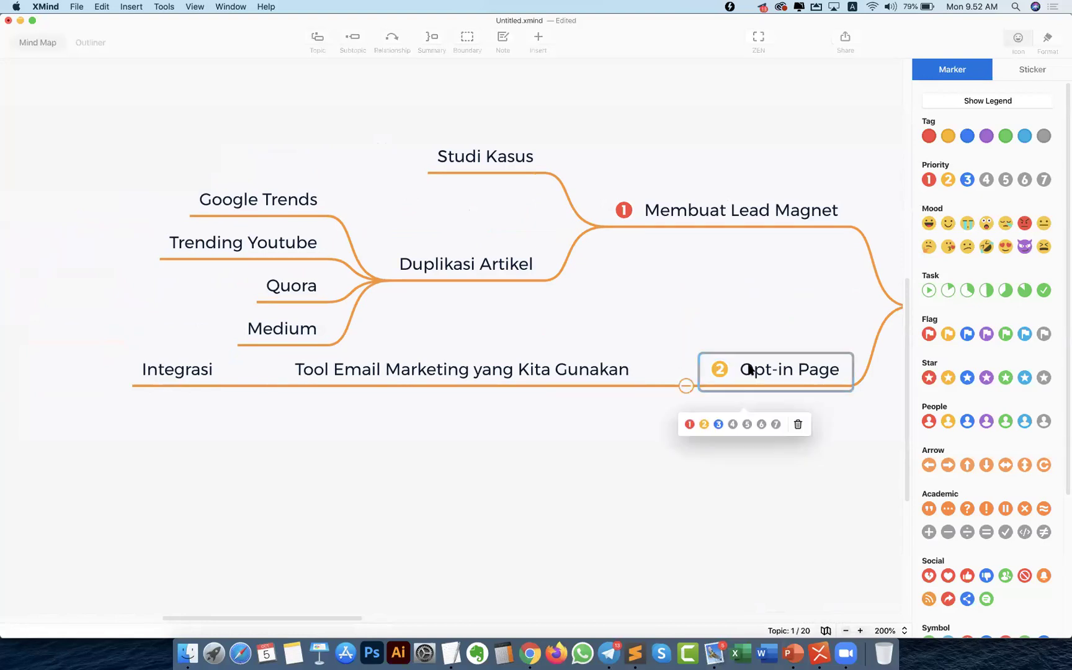